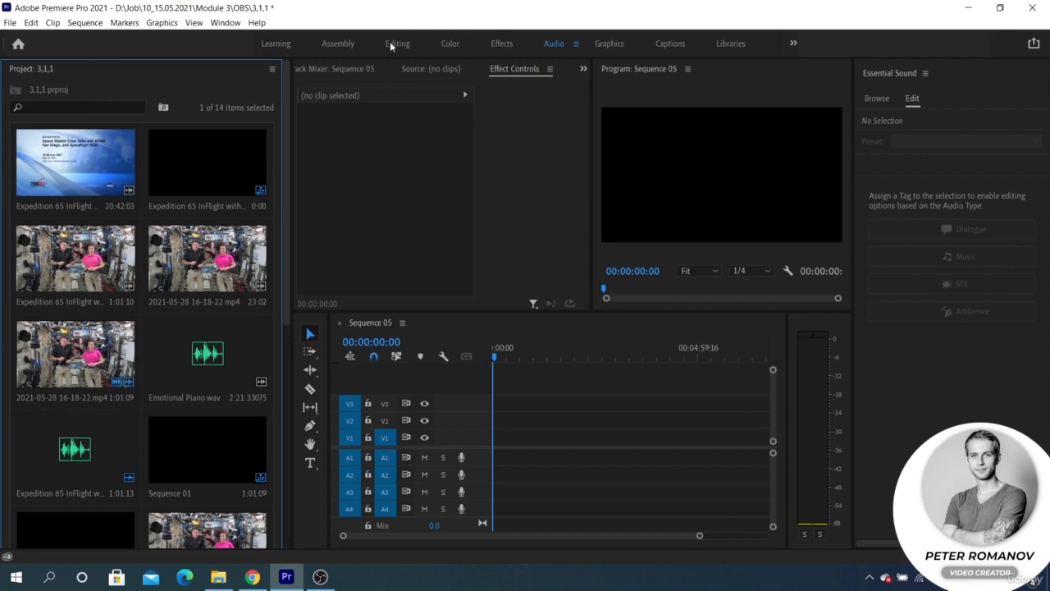
- Switch to the Assembly workspace and show the project items as a list
{"action": "left_click", "coordinate": [389, 44]}
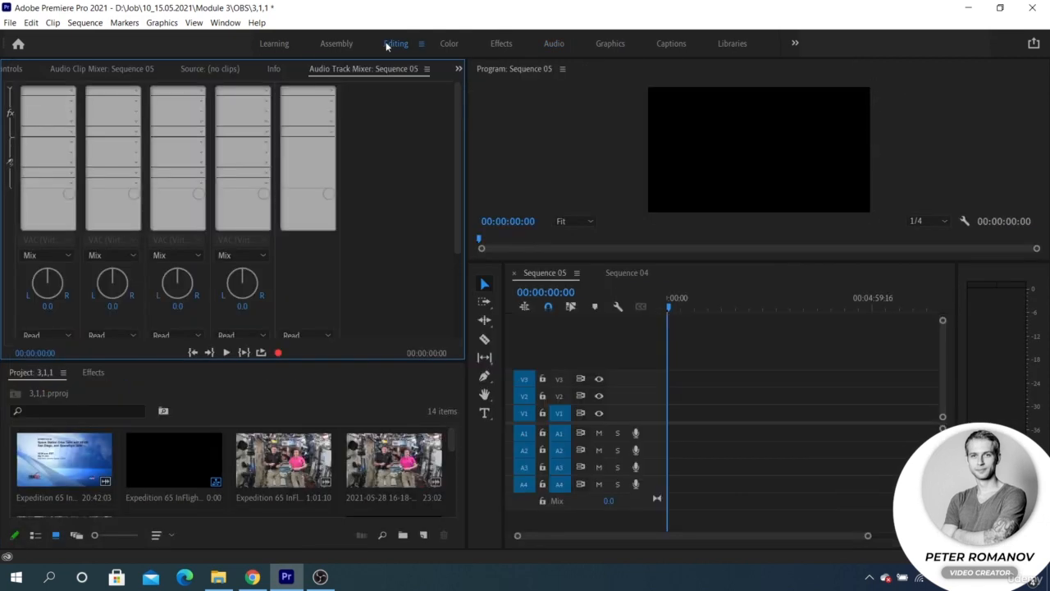
{"action": "left_click", "coordinate": [339, 41]}
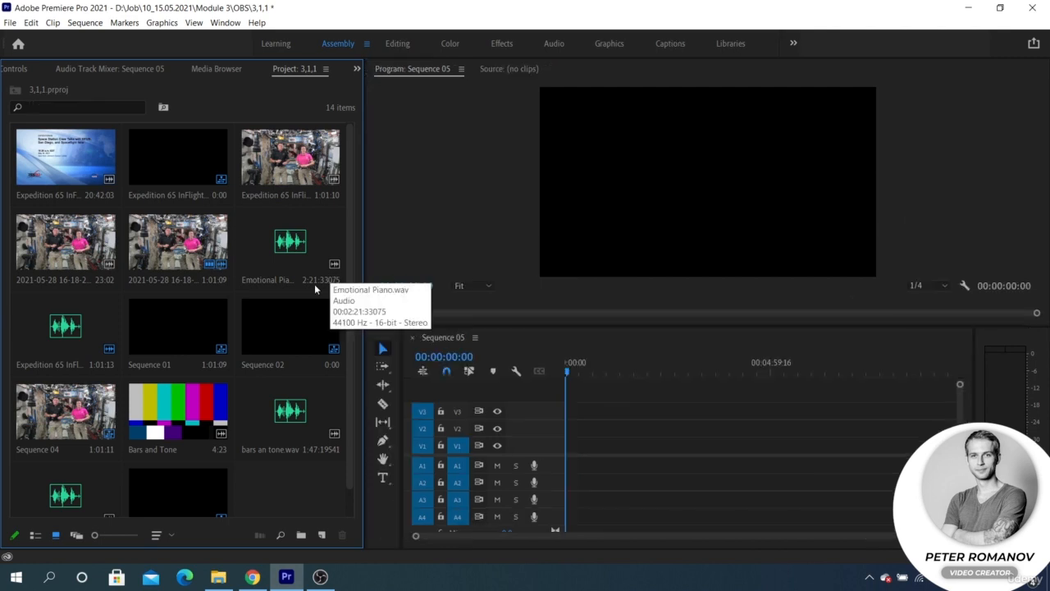
{"action": "left_click", "coordinate": [35, 535]}
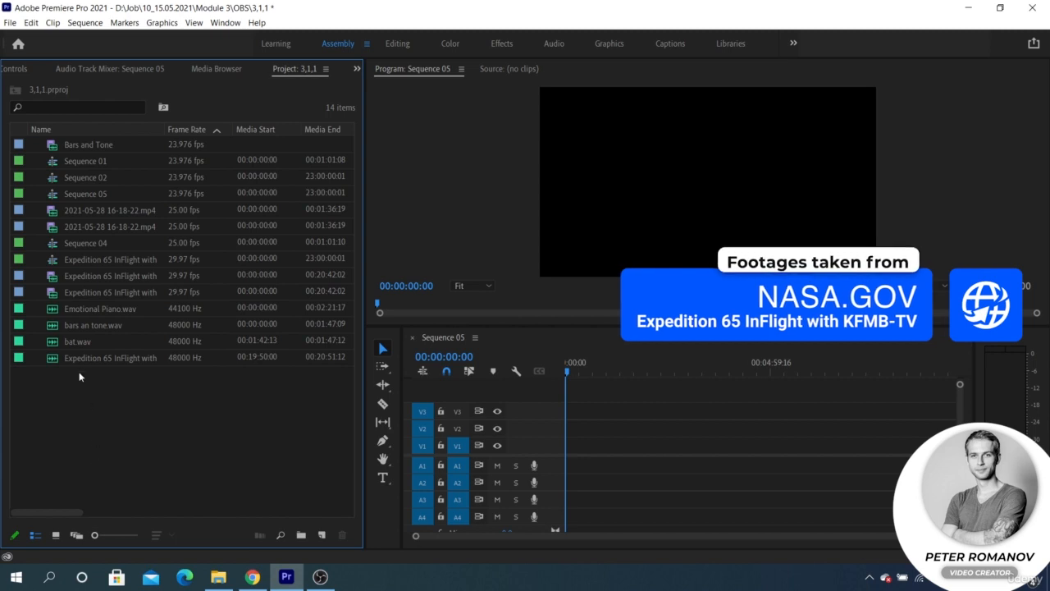
{"action": "left_click", "coordinate": [103, 191]}
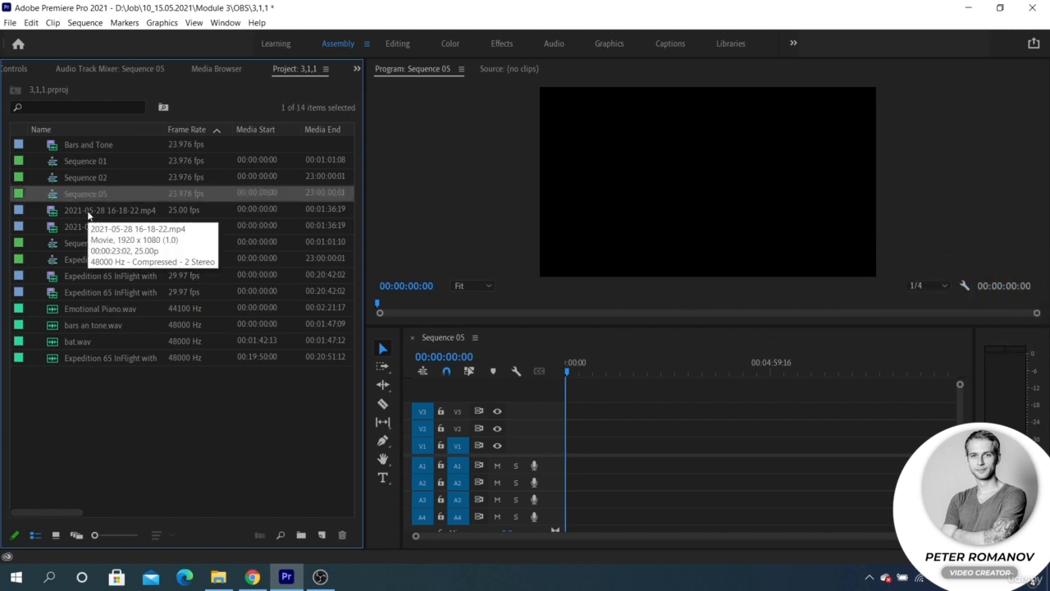
{"action": "left_click_drag", "start_coordinate": [88, 215], "coordinate": [564, 445]}
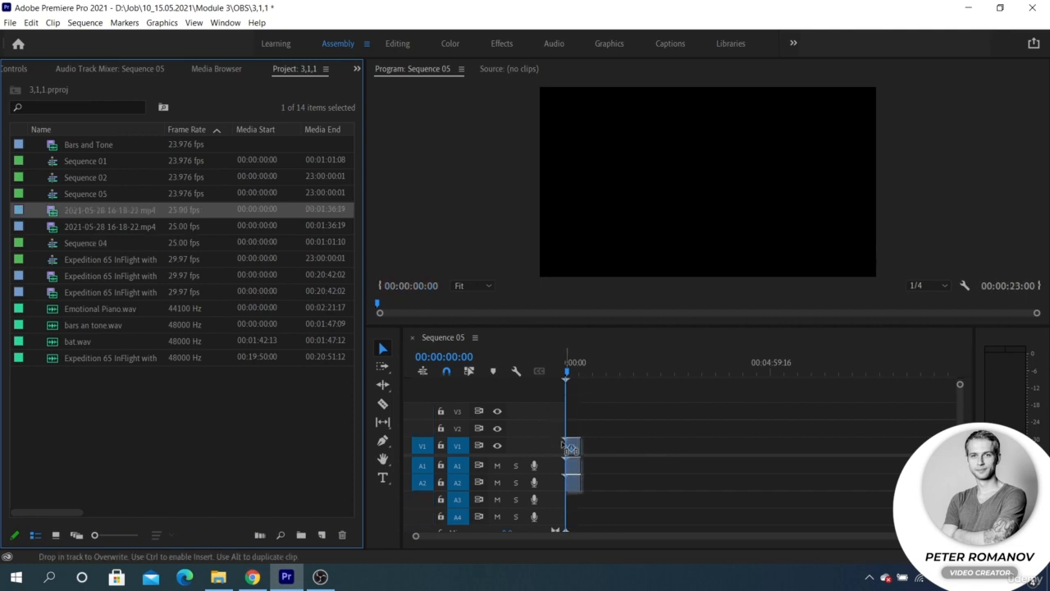
{"action": "left_click_drag", "start_coordinate": [565, 445], "coordinate": [562, 441]}
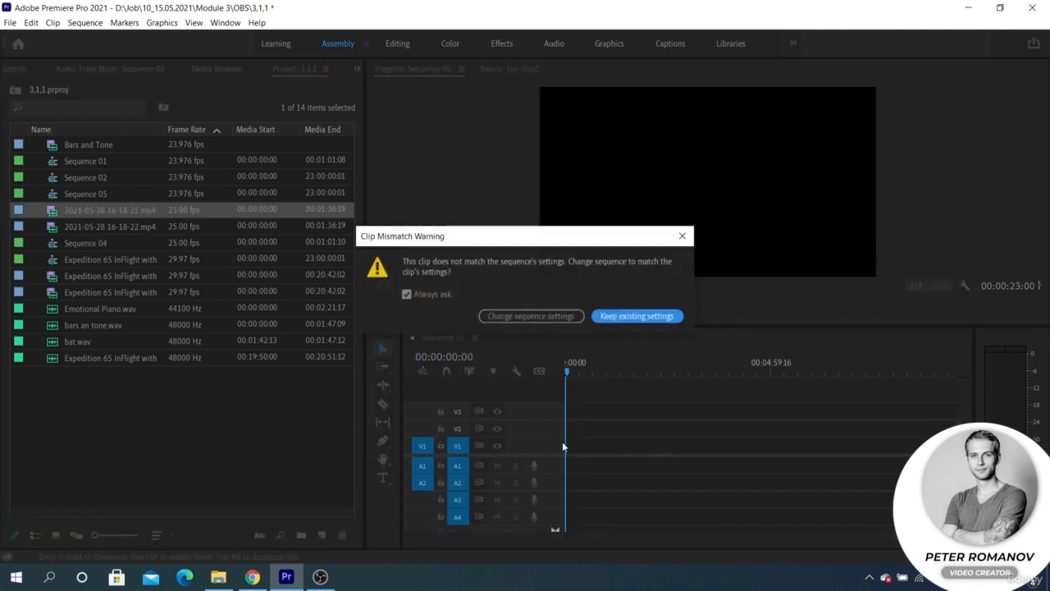
{"action": "left_click", "coordinate": [522, 316]}
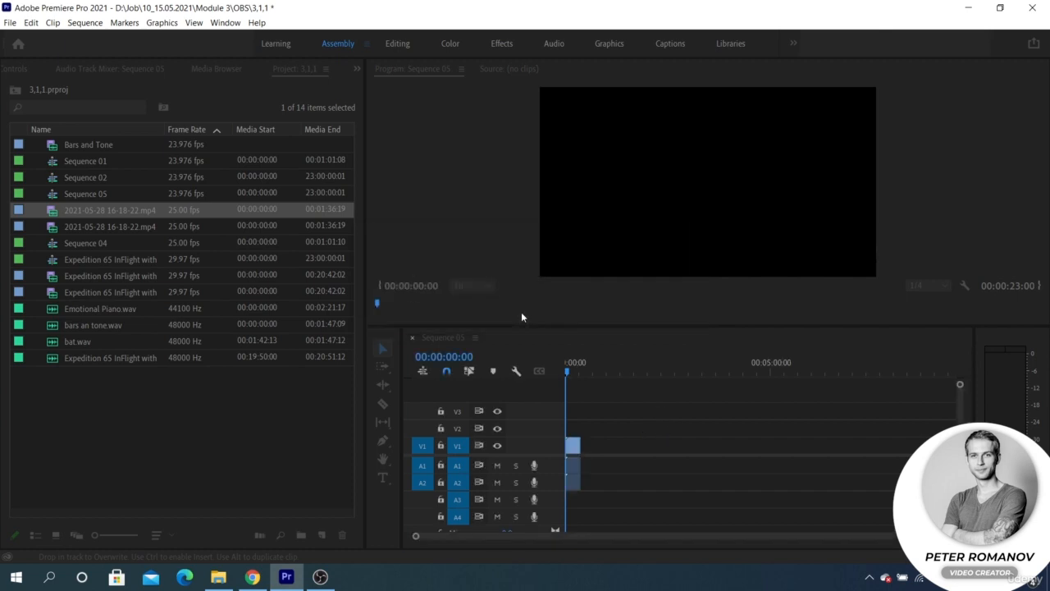
{"action": "left_click", "coordinate": [90, 225]}
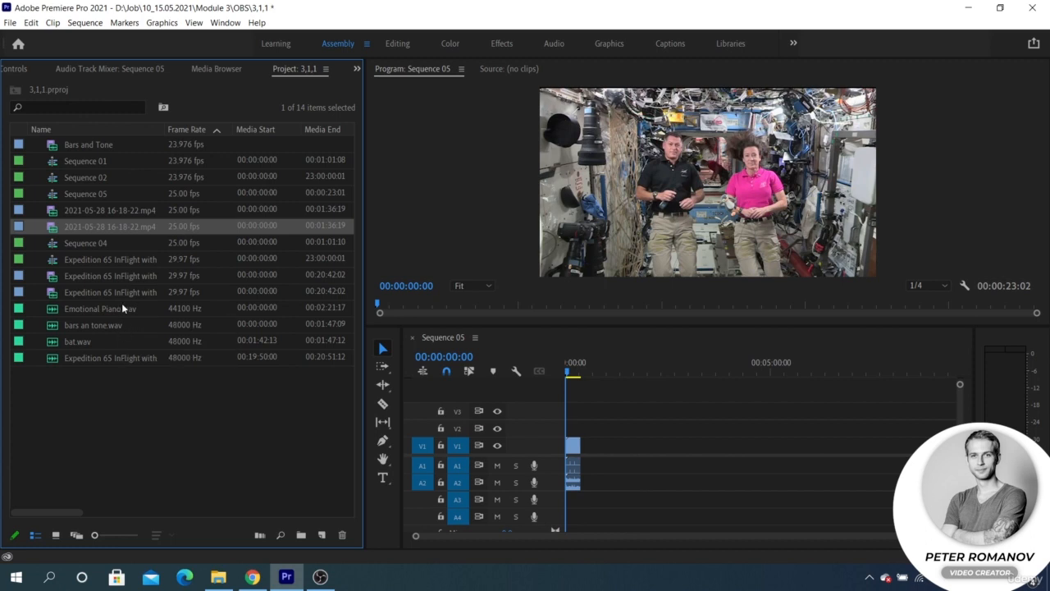
{"action": "left_click_drag", "start_coordinate": [89, 356], "coordinate": [571, 502]}
{"action": "key", "text": "v"}
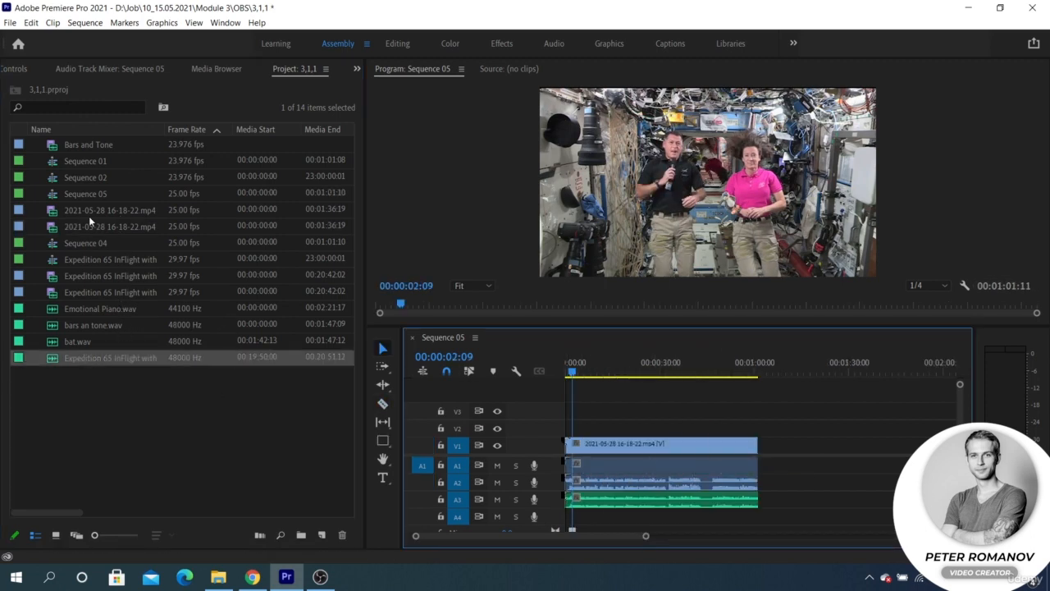
{"action": "left_click_drag", "start_coordinate": [90, 220], "coordinate": [804, 487]}
{"action": "left_click_drag", "start_coordinate": [675, 485], "coordinate": [669, 470]}
{"action": "left_click_drag", "start_coordinate": [796, 488], "coordinate": [606, 492]}
- Shift the V2 clip together with its audio to start at 00:00:02:09
{"action": "left_click", "coordinate": [613, 383]}
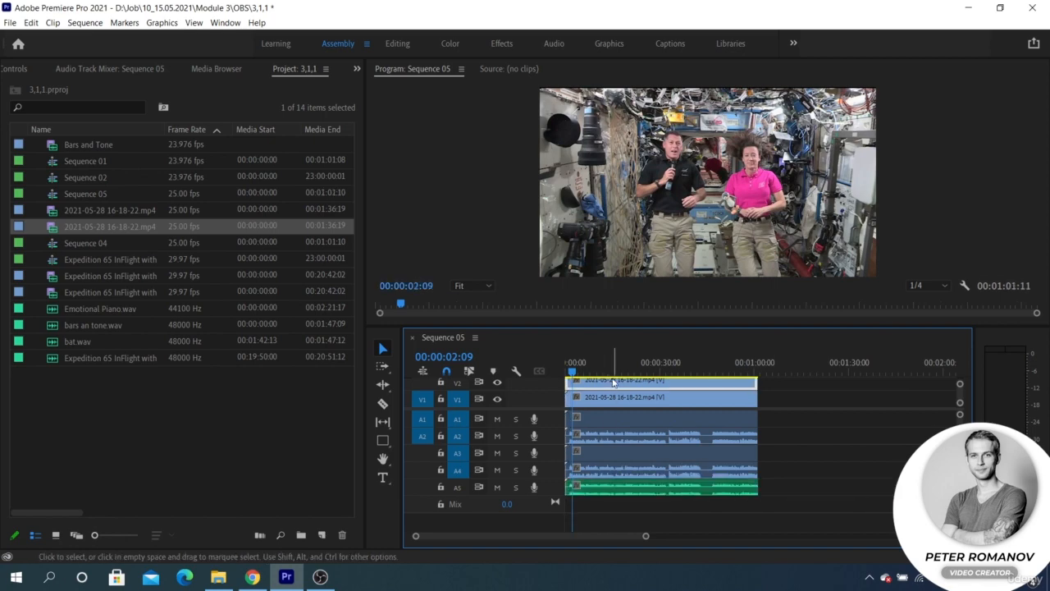
{"action": "left_click", "coordinate": [617, 467], "text": "shift"}
{"action": "left_click", "coordinate": [618, 454], "text": "shift"}
{"action": "left_click_drag", "start_coordinate": [659, 384], "coordinate": [666, 384]}
- Synchronize all timeline clips by audio, using track channel 1
{"action": "left_click_drag", "start_coordinate": [780, 383], "coordinate": [691, 490]}
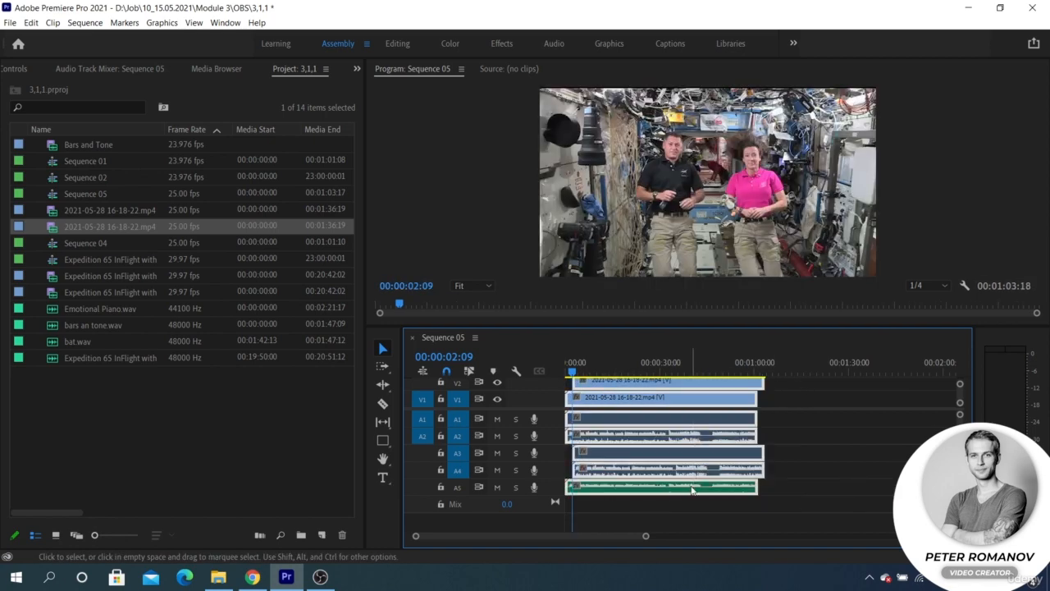
{"action": "right_click", "coordinate": [691, 490]}
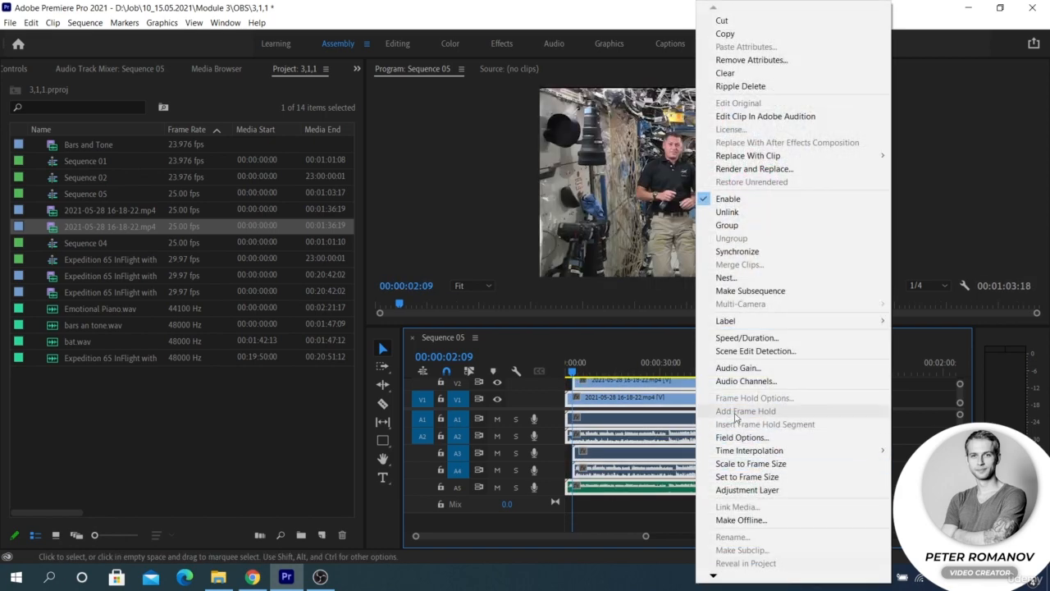
{"action": "left_click", "coordinate": [738, 251]}
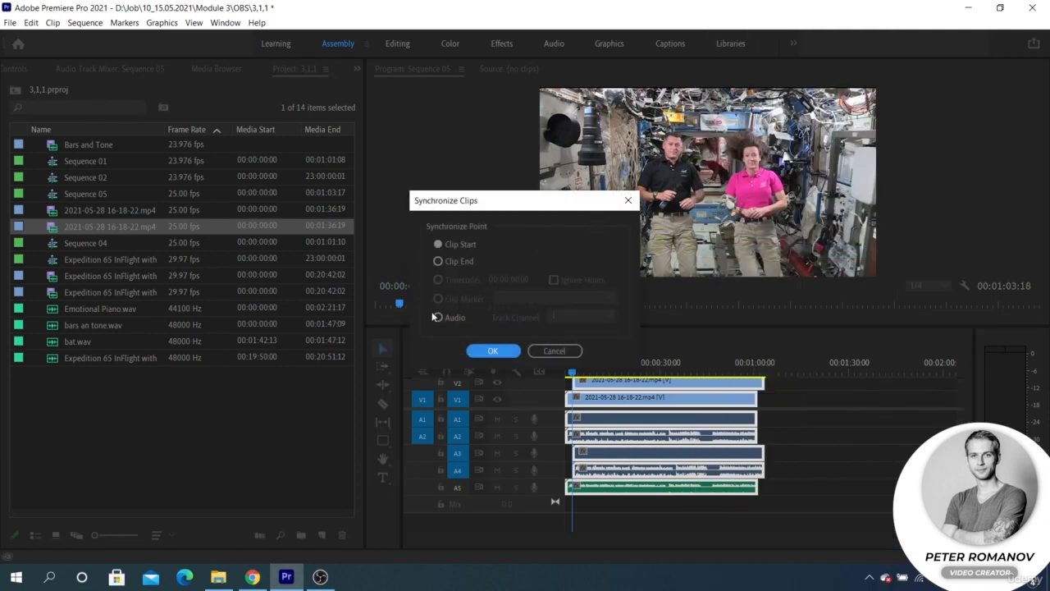
{"action": "left_click", "coordinate": [436, 316]}
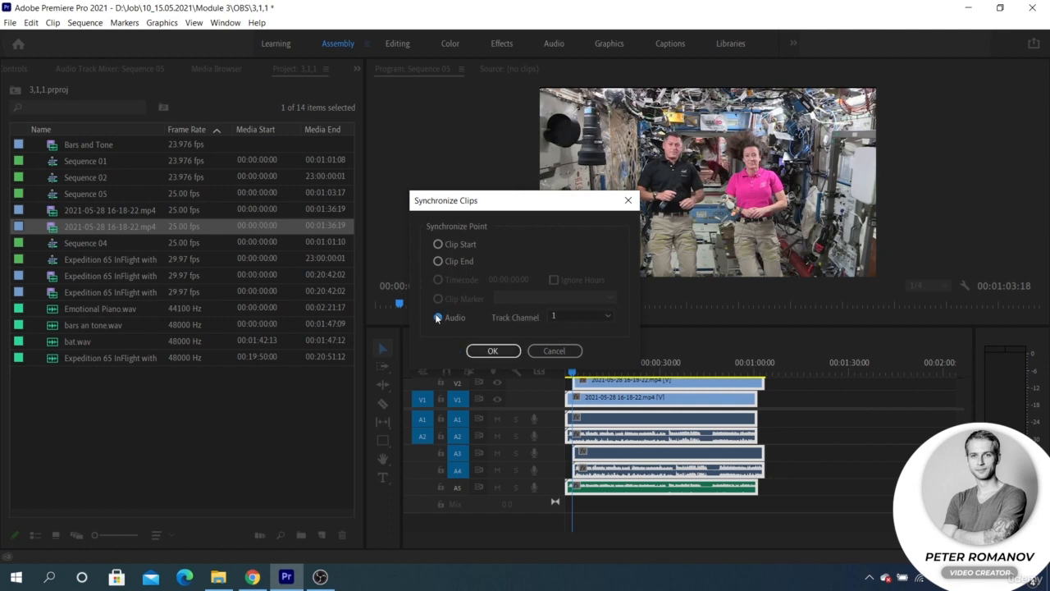
{"action": "left_click", "coordinate": [492, 351]}
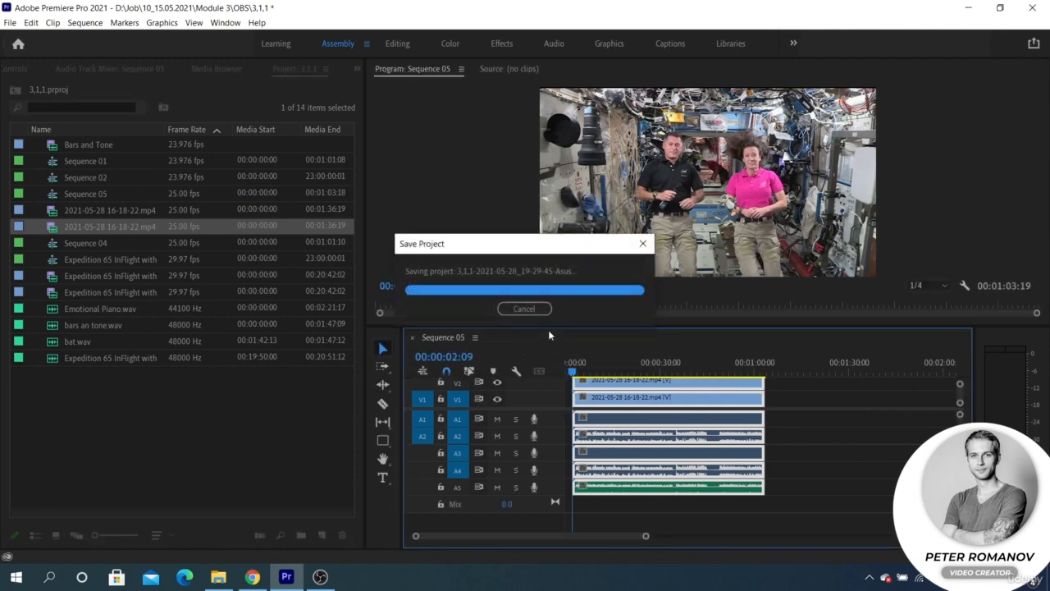
- Solo audio track A5 and play the synchronized clips to check the sound against the picture
{"action": "scroll", "coordinate": [590, 432], "scroll_direction": "up", "scroll_amount": 2}
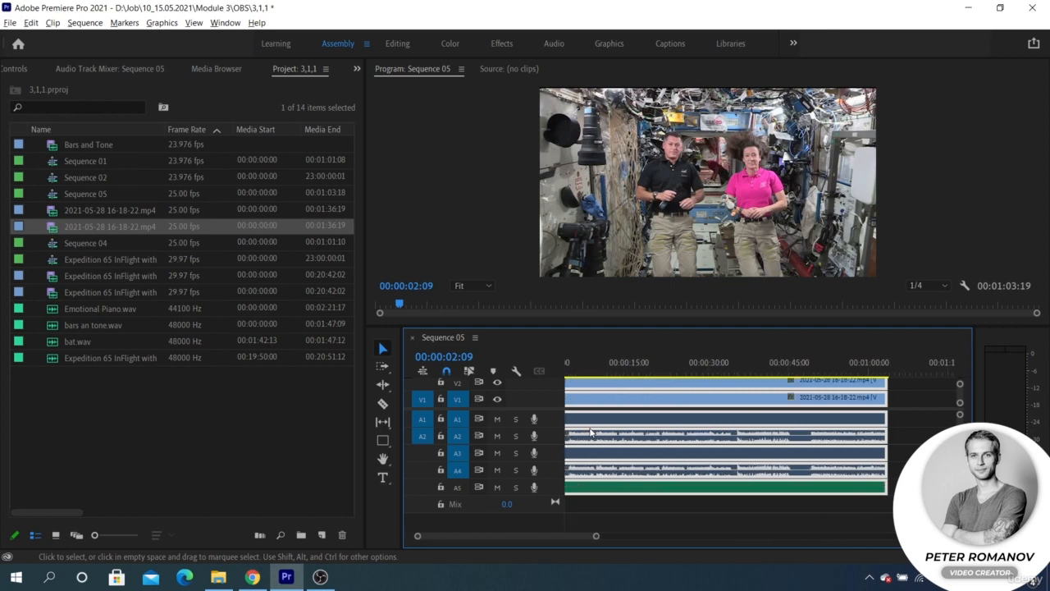
{"action": "scroll", "coordinate": [590, 432], "scroll_direction": "up", "scroll_amount": 1}
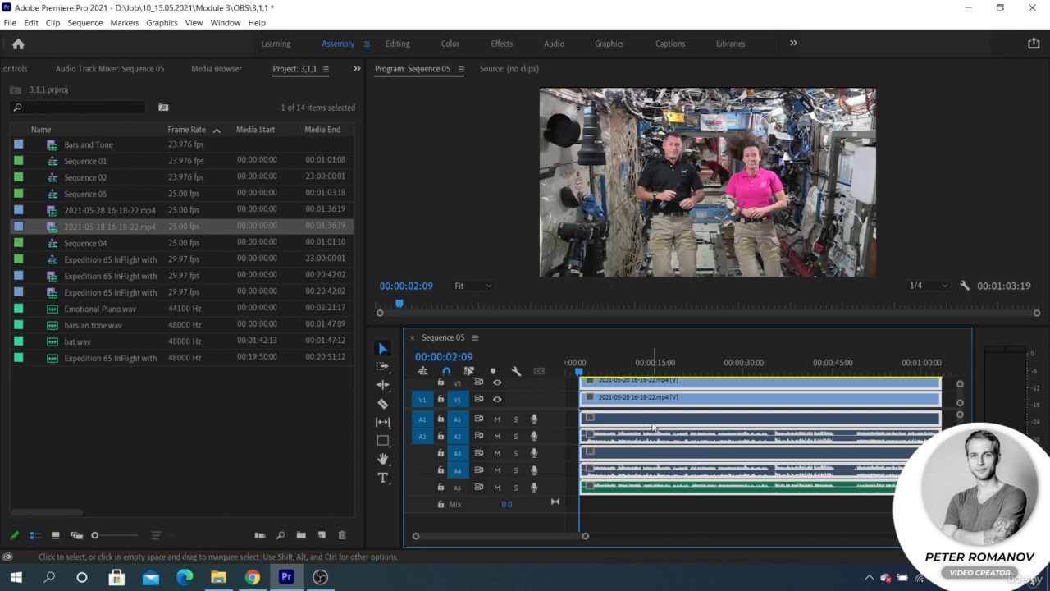
{"action": "left_click", "coordinate": [692, 508]}
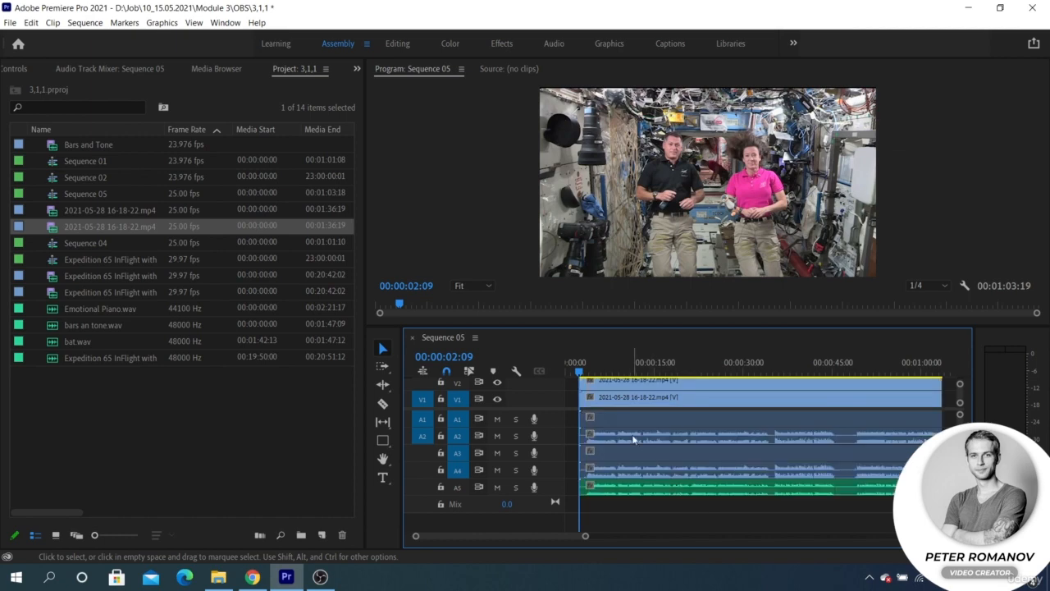
{"action": "key", "text": "space"}
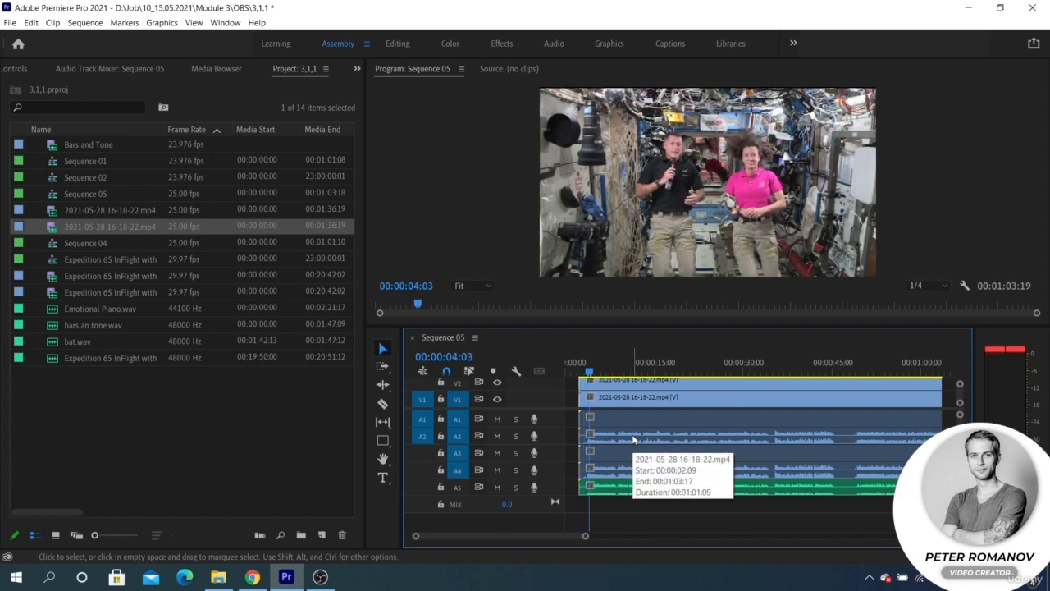
{"action": "left_click", "coordinate": [516, 487]}
{"action": "key", "text": "space"}
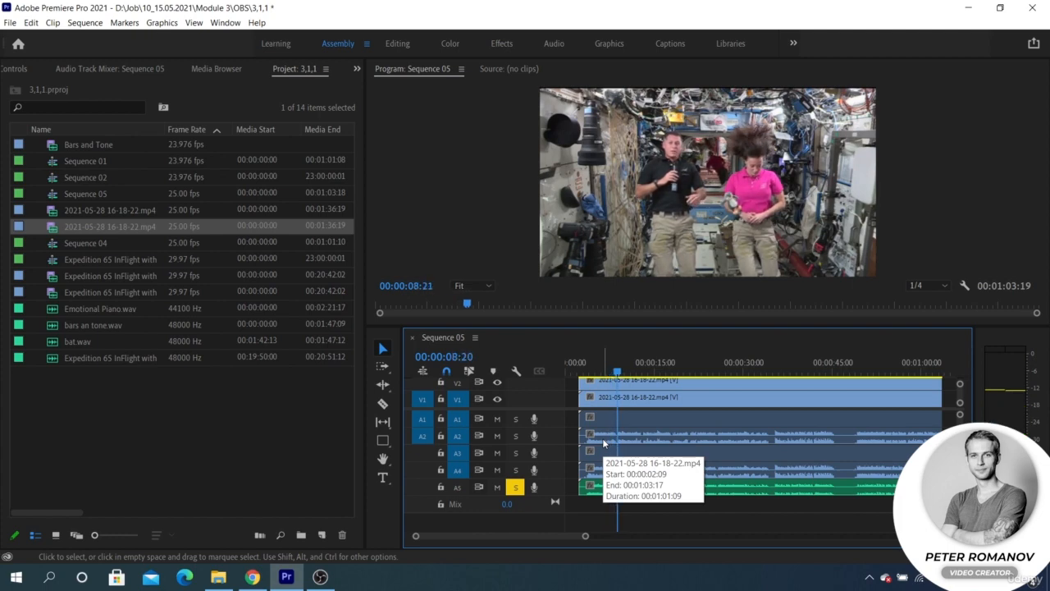
{"action": "key", "text": "space"}
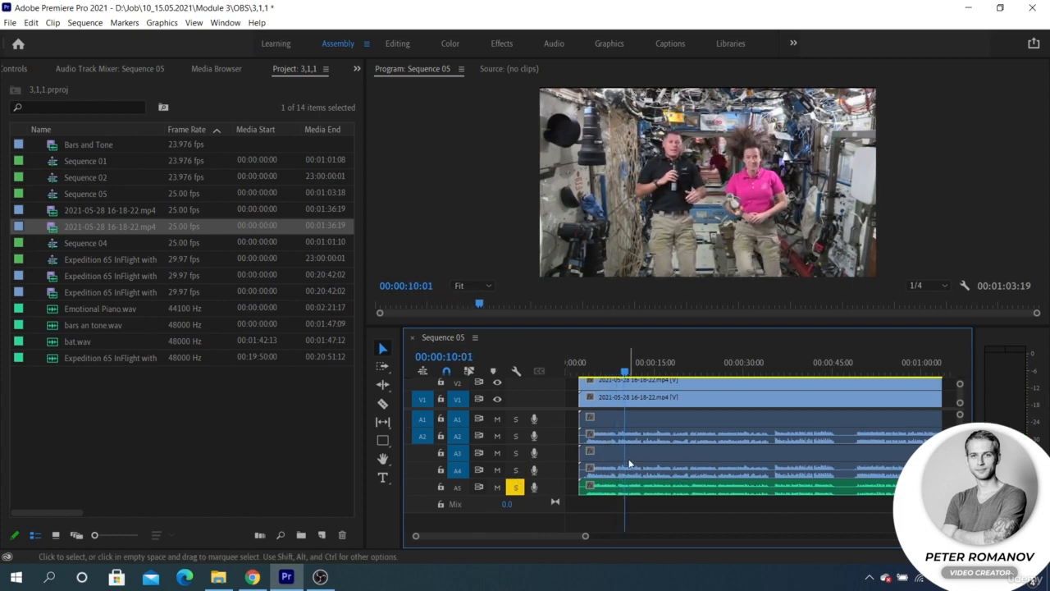
{"action": "key", "text": "minus"}
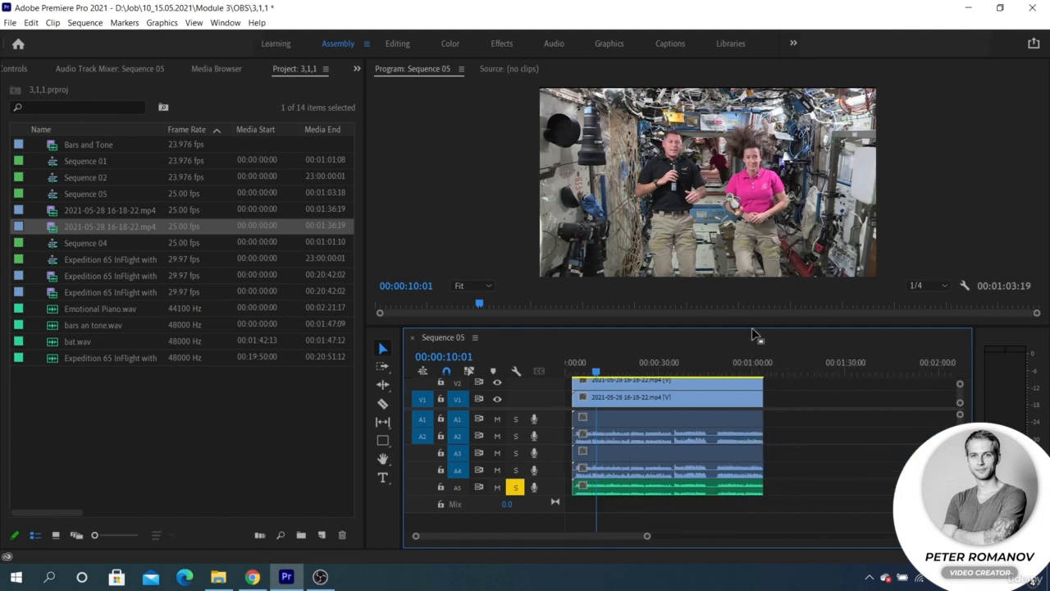
{"action": "left_click_drag", "start_coordinate": [755, 328], "coordinate": [757, 288]}
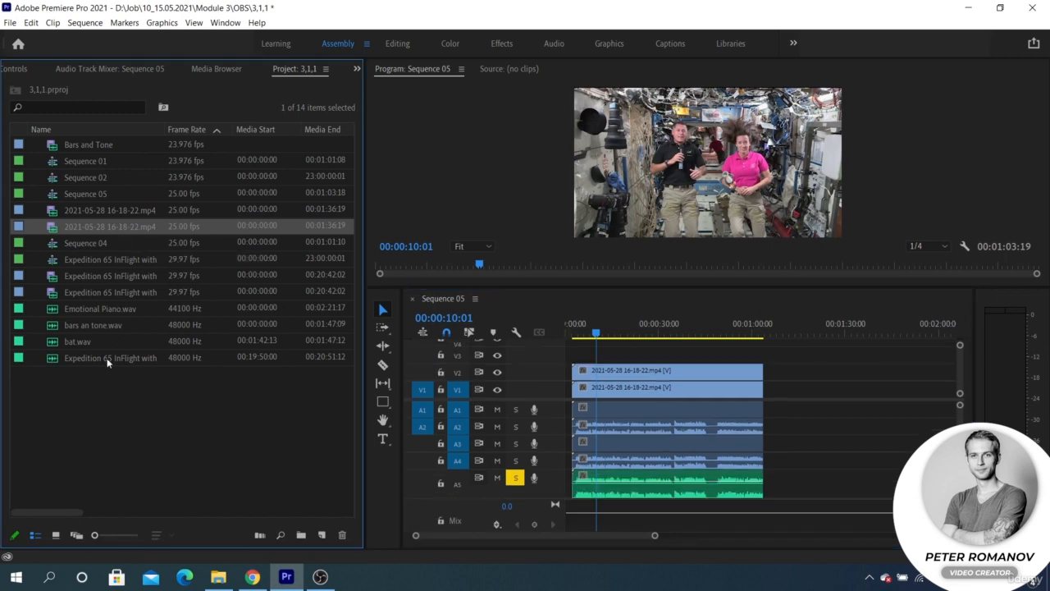
{"action": "left_click", "coordinate": [107, 358], "text": "ctrl"}
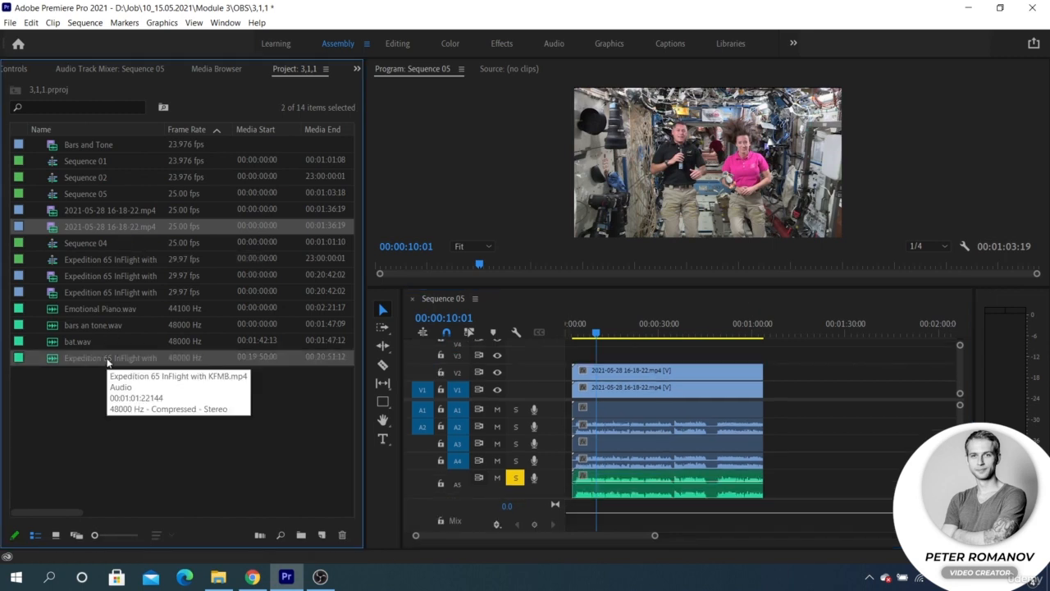
{"action": "right_click", "coordinate": [108, 363]}
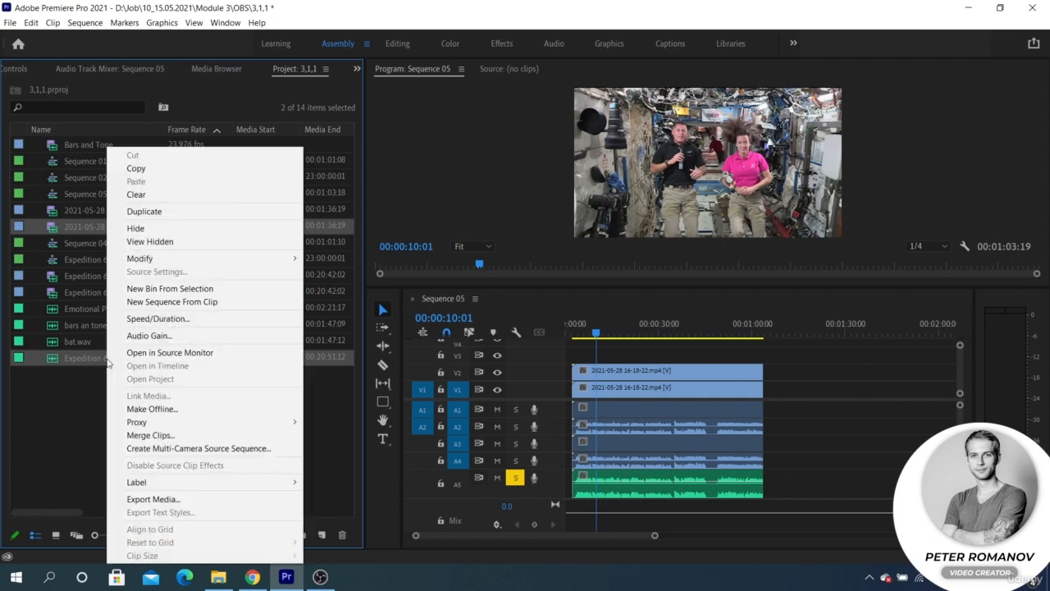
{"action": "left_click", "coordinate": [172, 436]}
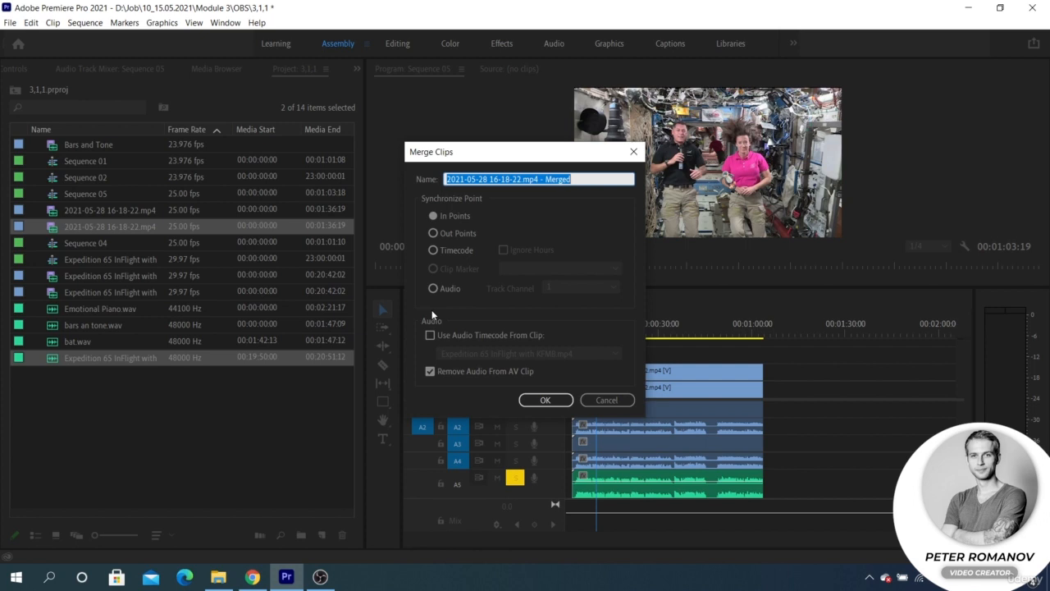
{"action": "left_click", "coordinate": [430, 266]}
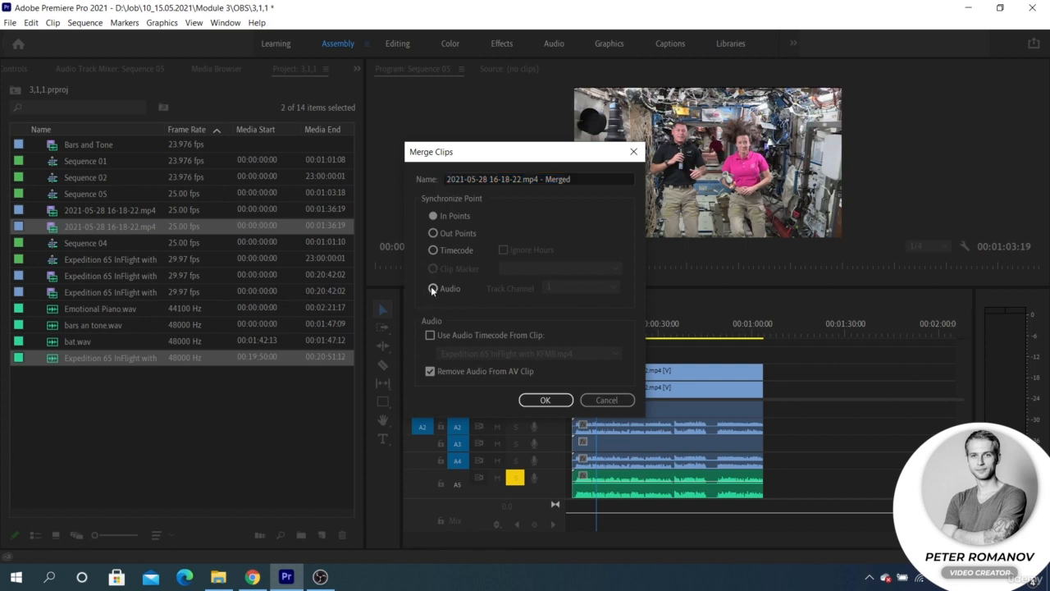
{"action": "left_click", "coordinate": [433, 288]}
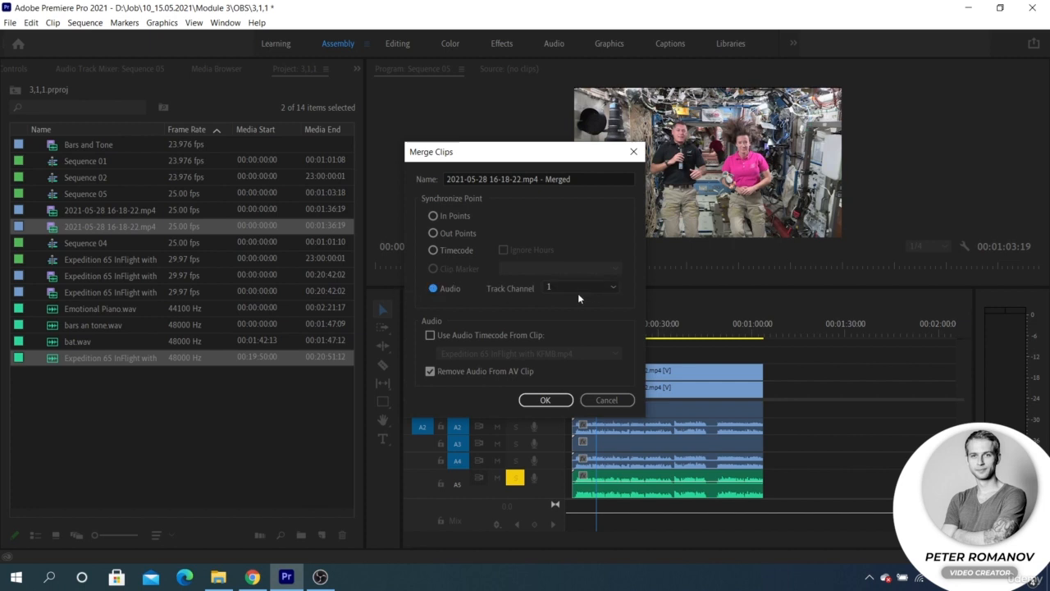
{"action": "left_click", "coordinate": [547, 399]}
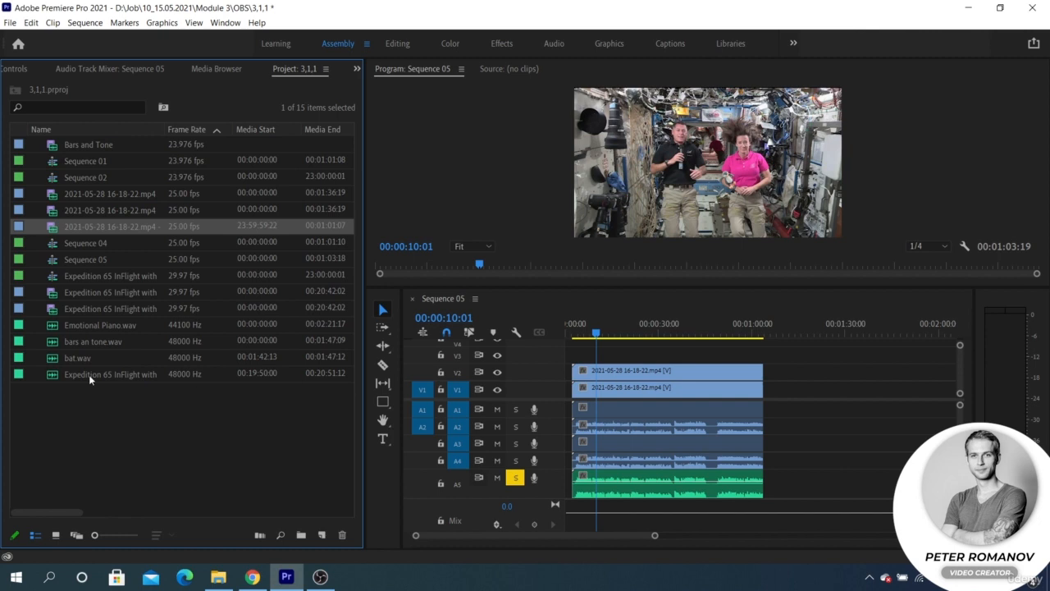
- Open the merged clip in the Source monitor and examine its audio waveform
{"action": "left_click", "coordinate": [138, 290]}
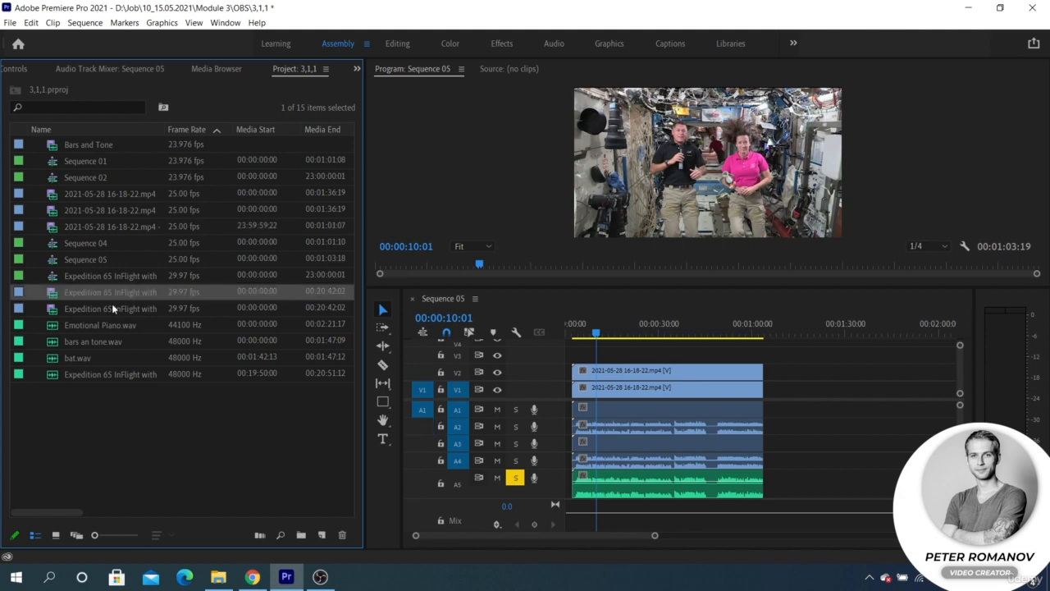
{"action": "left_click", "coordinate": [156, 225]}
{"action": "left_click", "coordinate": [153, 221]}
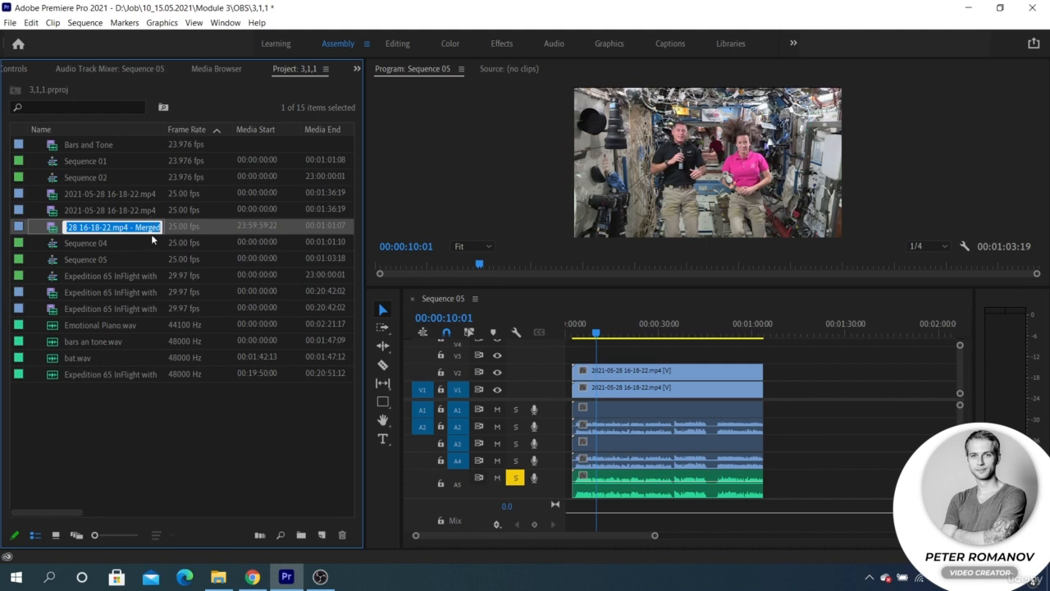
{"action": "double_click", "coordinate": [152, 230]}
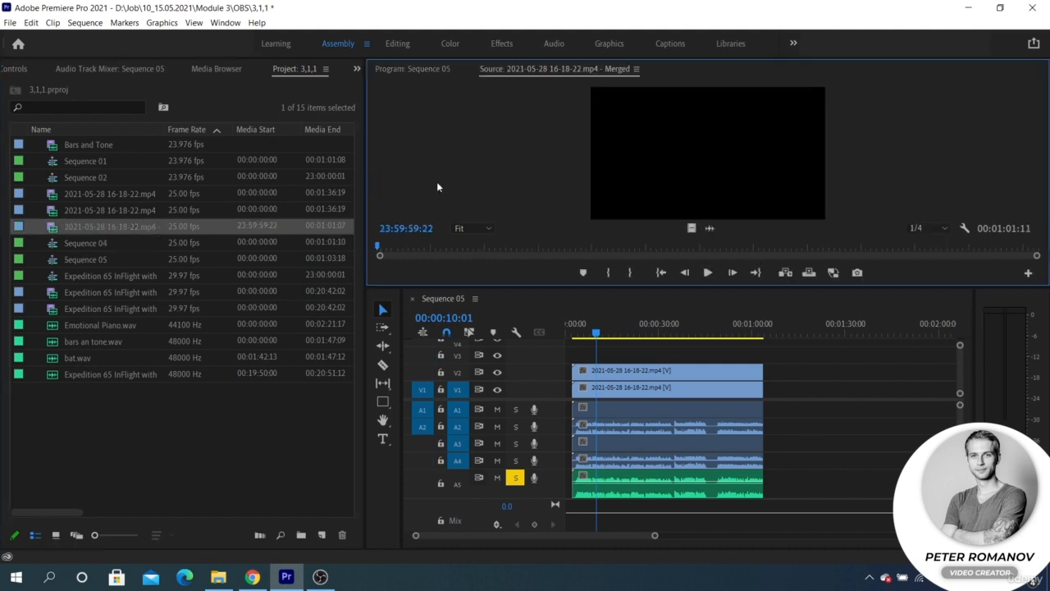
{"action": "left_click", "coordinate": [710, 228]}
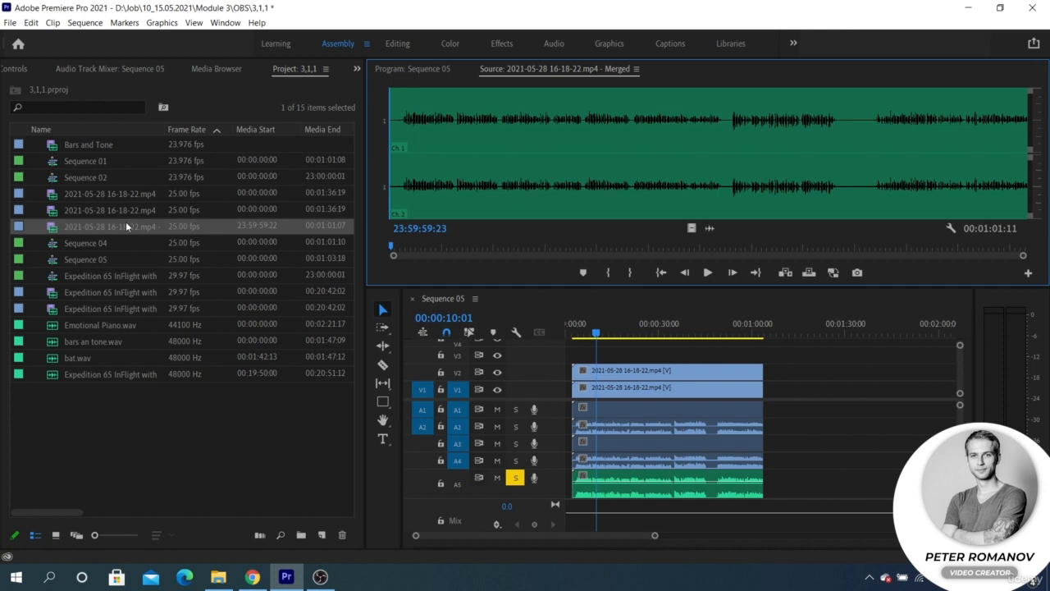
- Place the merged clip on V1 and the audio tracks beneath it, a short gap after the existing clips in Sequence 05
{"action": "left_click_drag", "start_coordinate": [126, 222], "coordinate": [797, 397]}
{"action": "scroll", "coordinate": [839, 361], "scroll_direction": "down", "scroll_amount": 3}
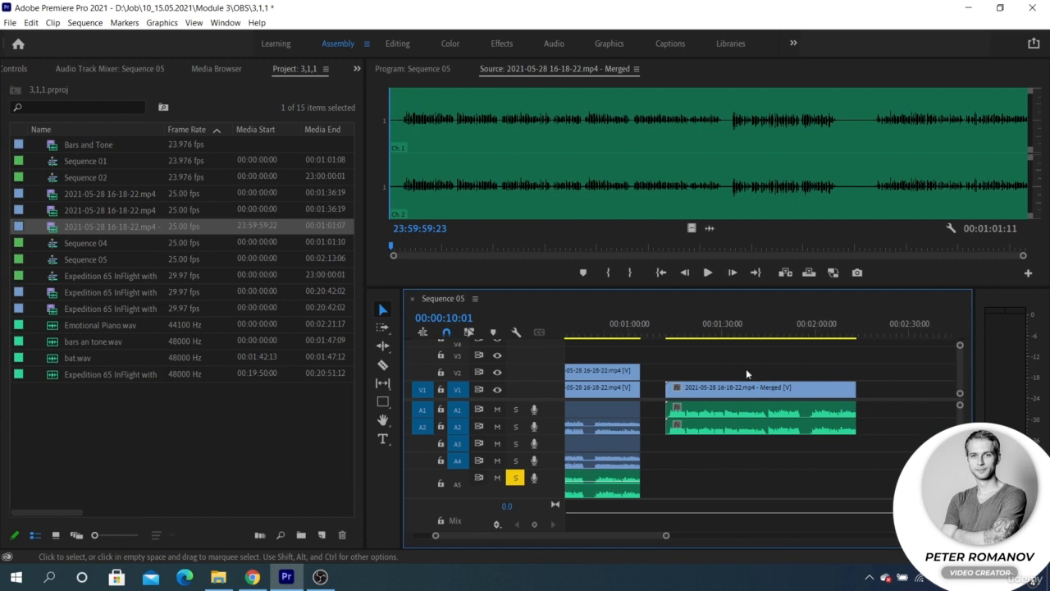
{"action": "scroll", "coordinate": [743, 373], "scroll_direction": "down", "scroll_amount": 2}
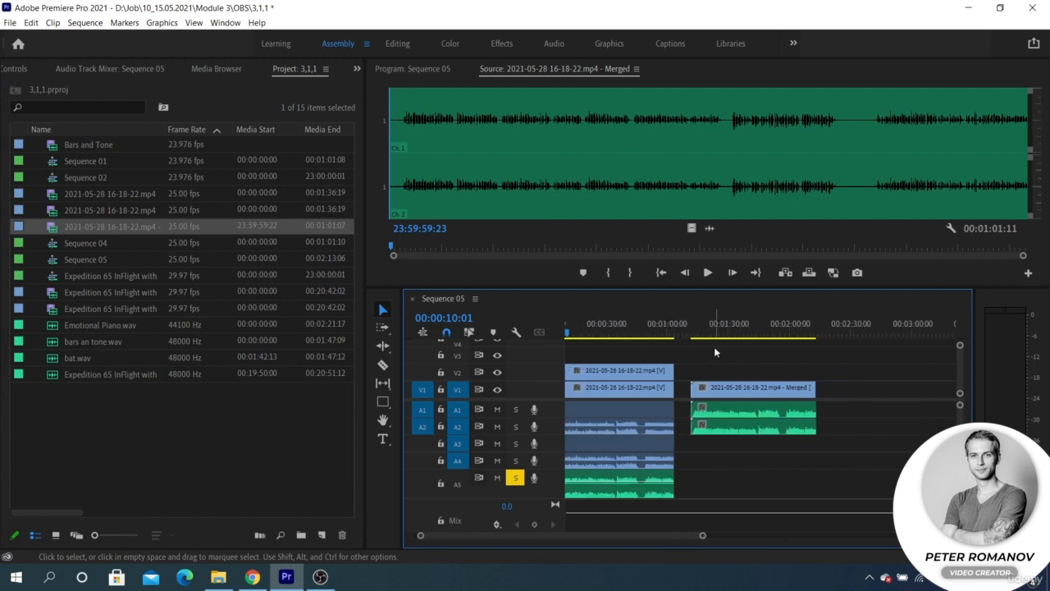
{"action": "left_click", "coordinate": [714, 334]}
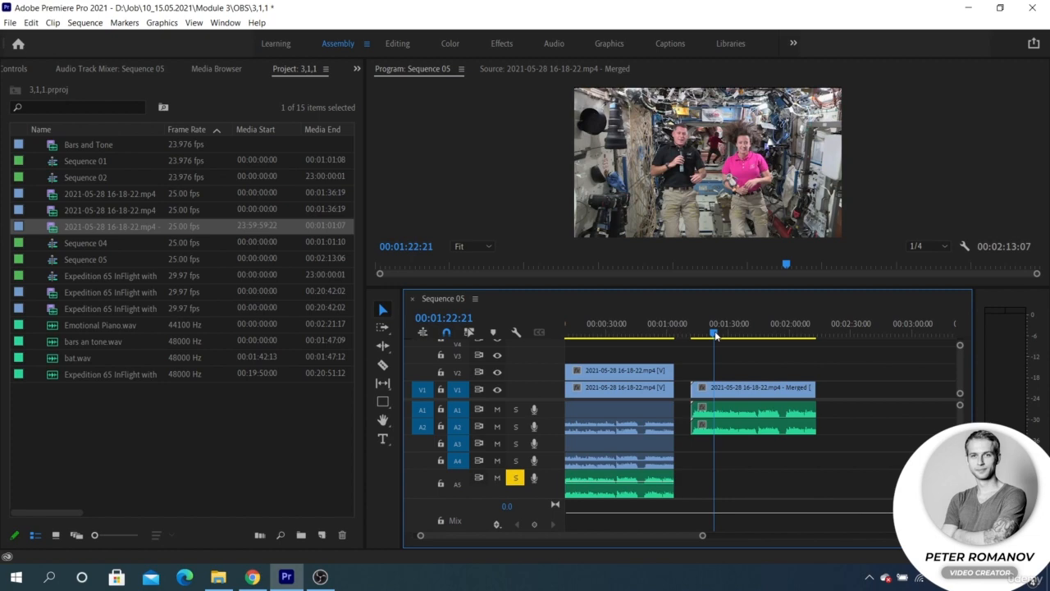
{"action": "key", "text": "ctrl+z"}
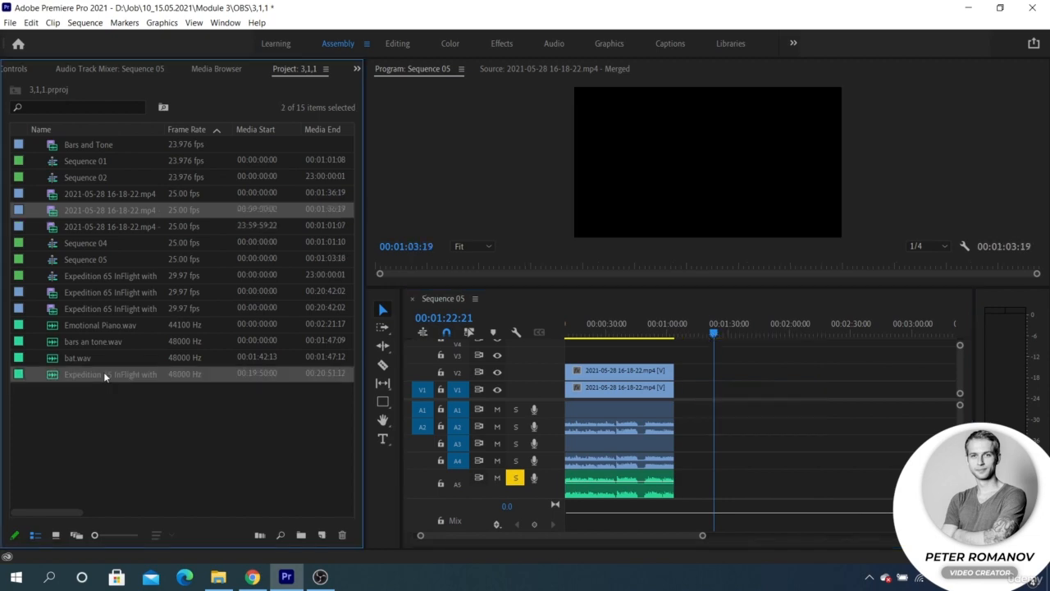
{"action": "right_click", "coordinate": [104, 375]}
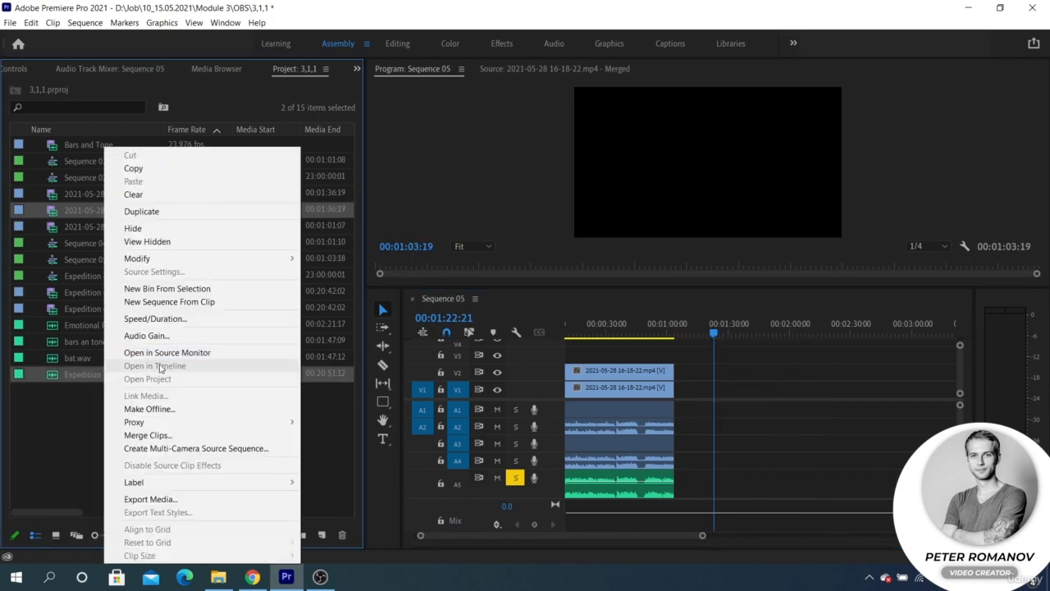
{"action": "left_click", "coordinate": [168, 435]}
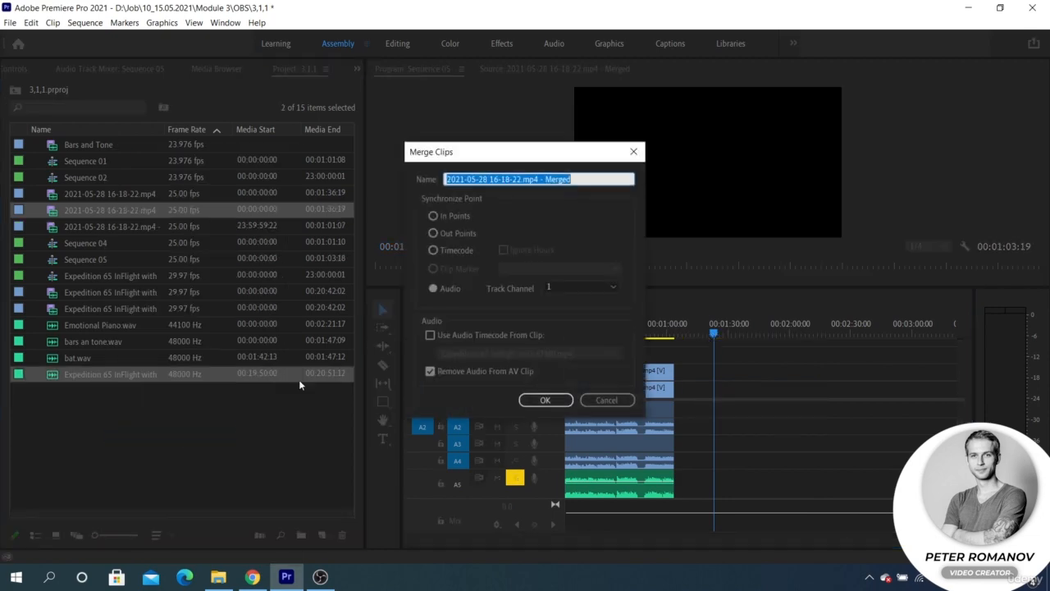
{"action": "left_click", "coordinate": [432, 372]}
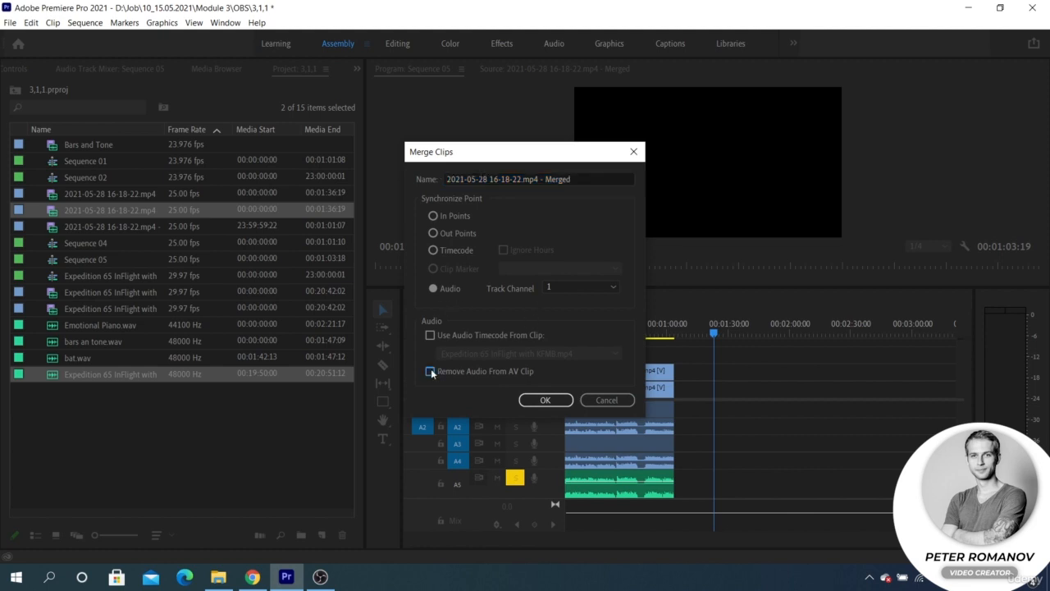
{"action": "left_click", "coordinate": [431, 372]}
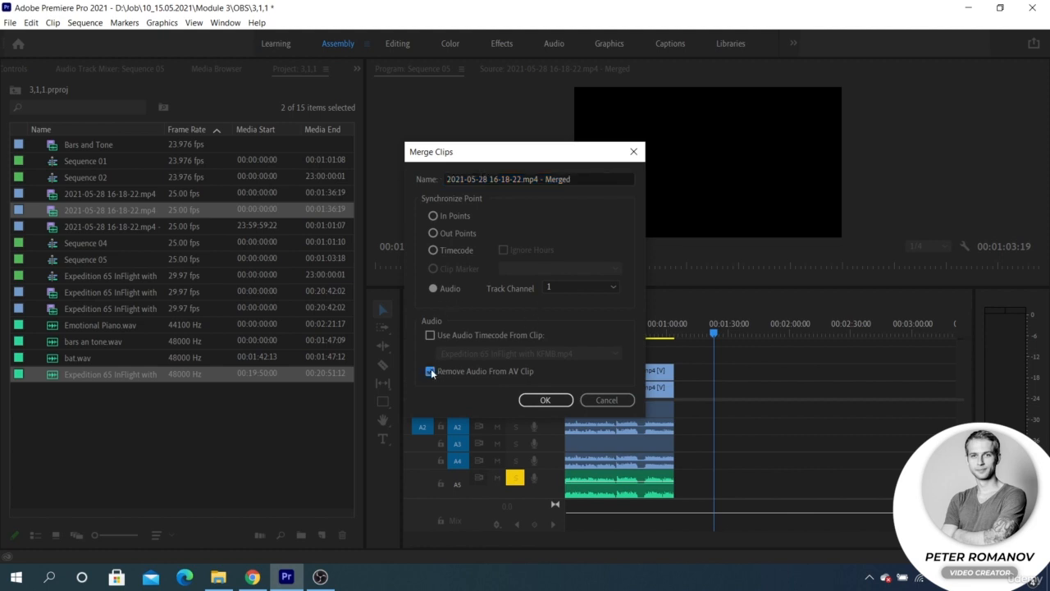
{"action": "left_click", "coordinate": [546, 400]}
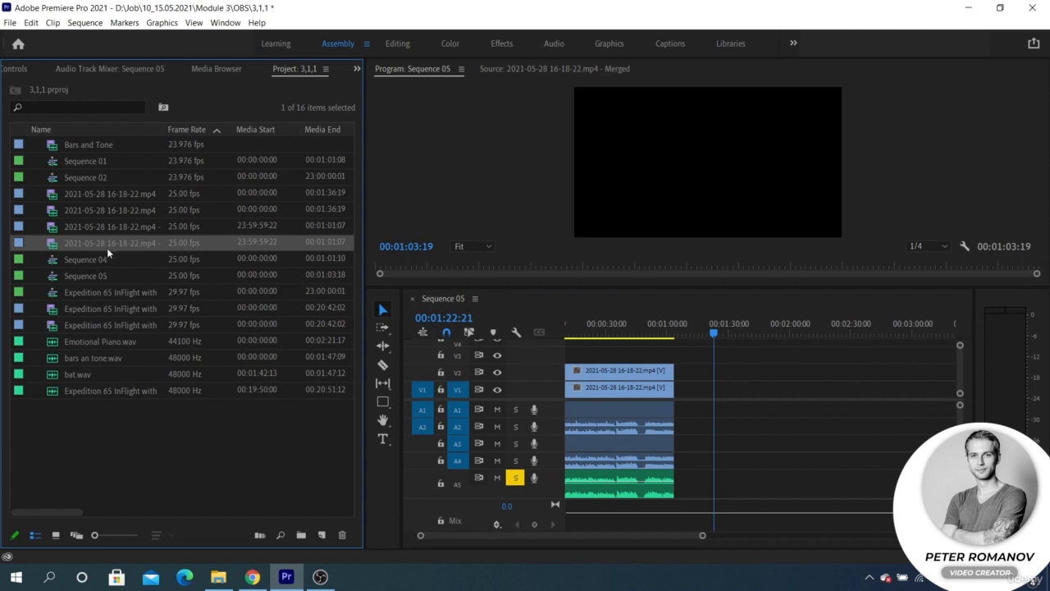
- Place the new merged clip on V1, A1 and A2 at 00:01:22:21, scrub through it, and delete it from Sequence 05
{"action": "left_click_drag", "start_coordinate": [107, 241], "coordinate": [710, 404]}
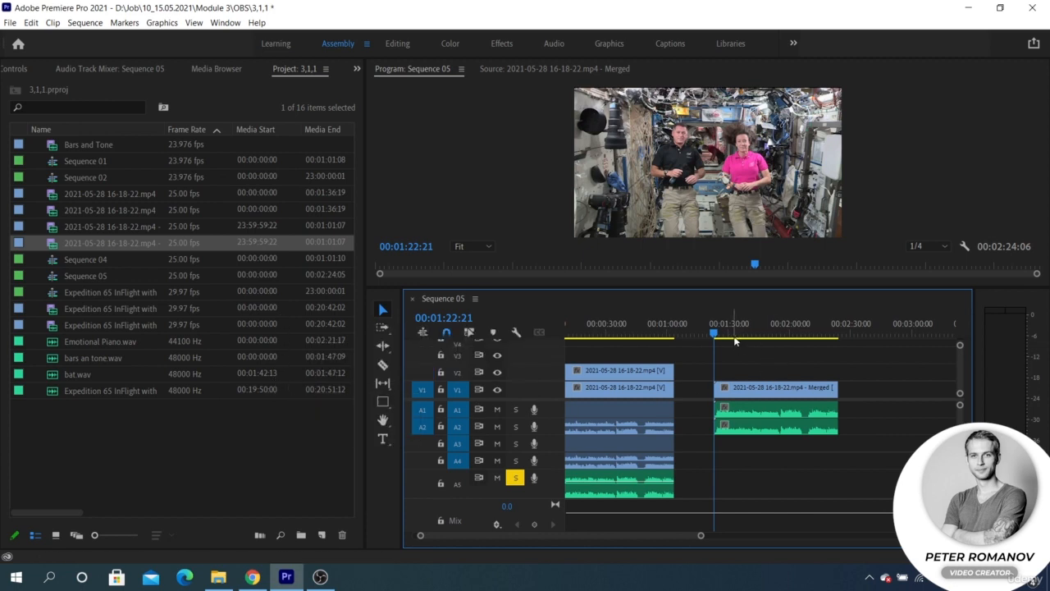
{"action": "mouse_move", "coordinate": [735, 342]}
{"action": "left_mouse_down"}
{"action": "mouse_move", "coordinate": [759, 338]}
{"action": "mouse_move", "coordinate": [749, 337]}
{"action": "left_mouse_up"}
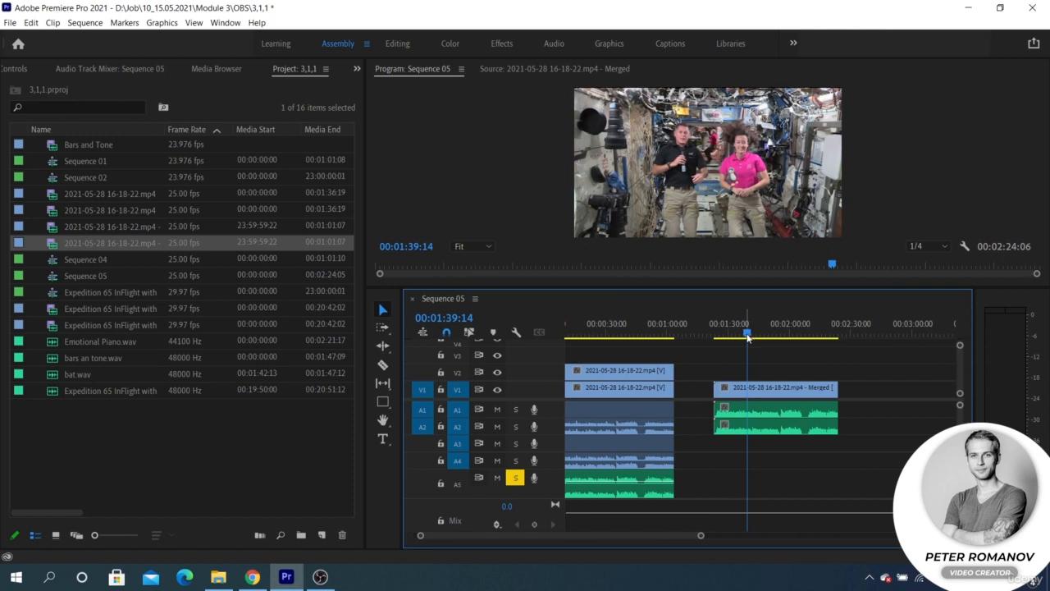
{"action": "left_click", "coordinate": [731, 415]}
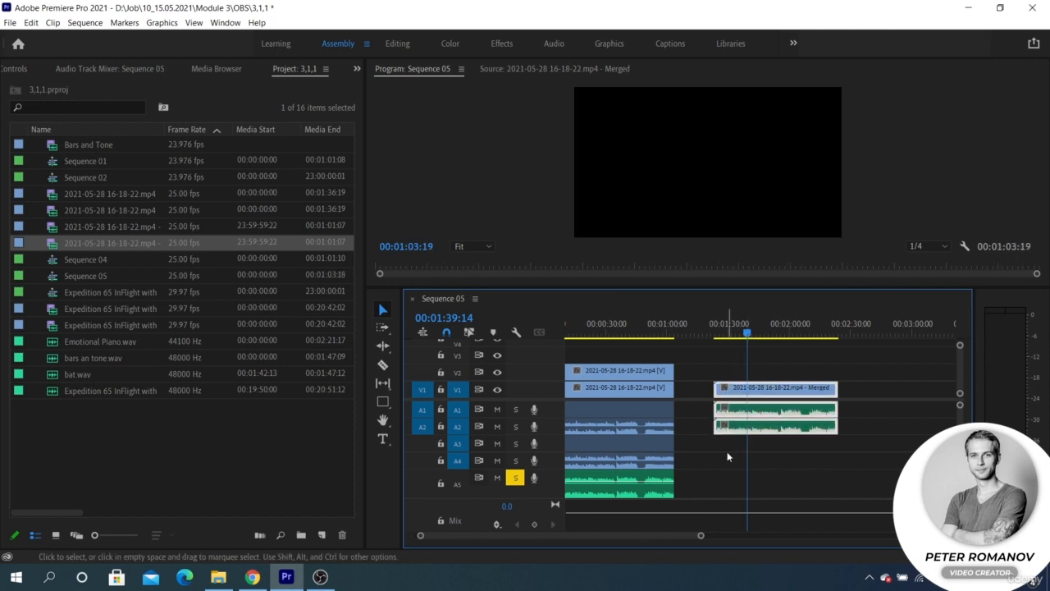
{"action": "key", "text": "Delete"}
{"action": "key", "text": "ctrl+s"}
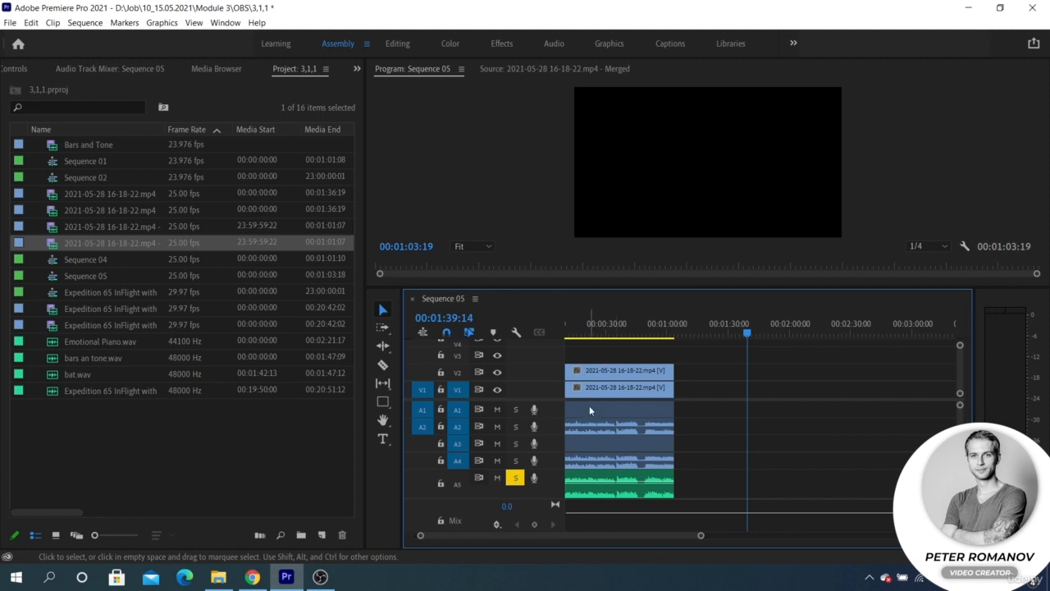
- Move the V1 camera clip with its audio to 00:01:39:14 and place the separate Expedition audio beneath it on A3
{"action": "left_click", "coordinate": [623, 388]}
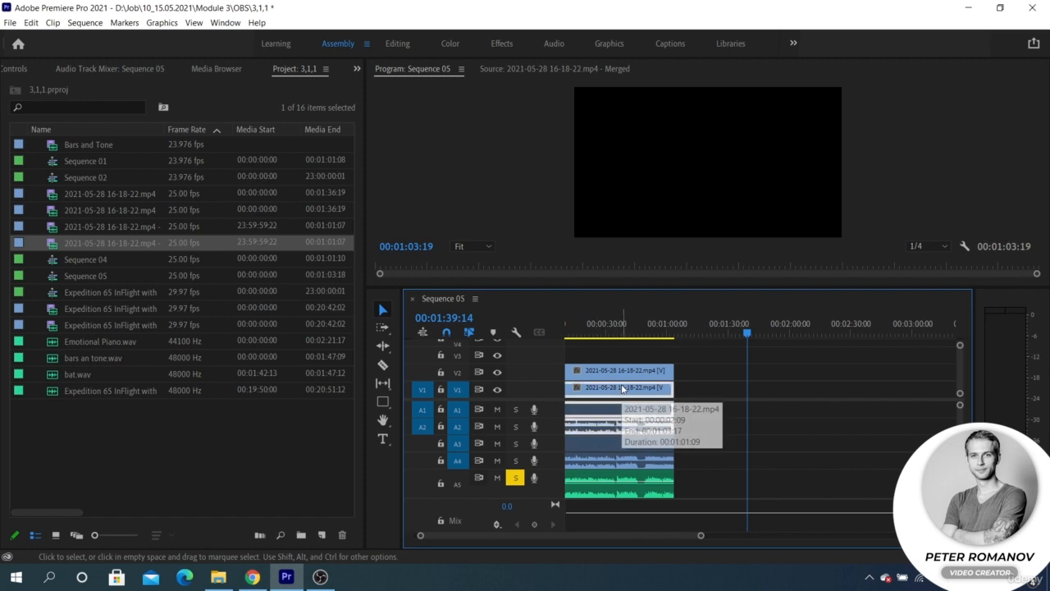
{"action": "left_click_drag", "start_coordinate": [607, 396], "coordinate": [790, 399]}
{"action": "left_click_drag", "start_coordinate": [632, 493], "coordinate": [825, 451]}
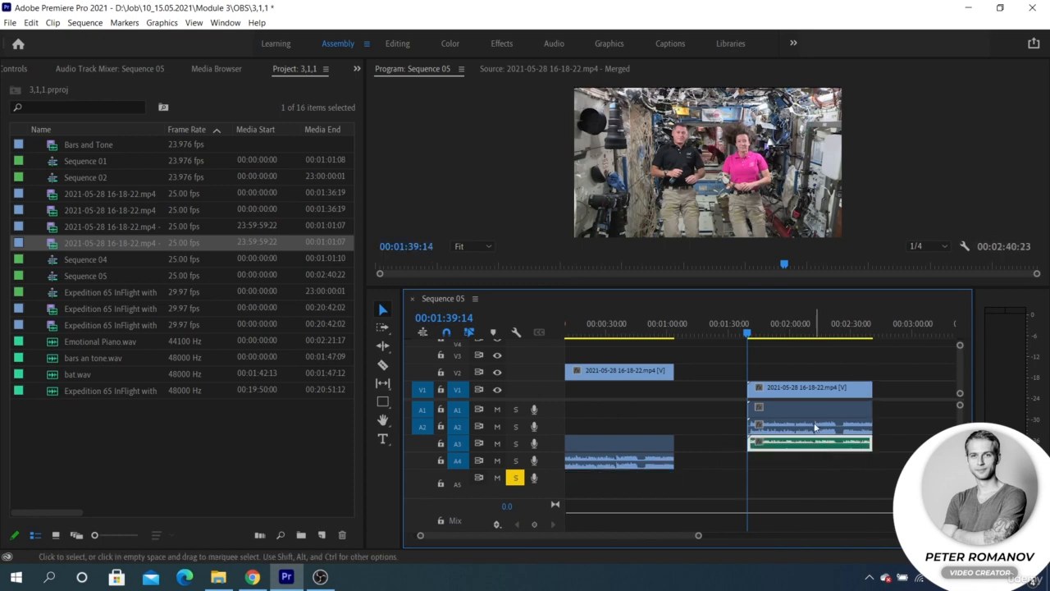
- Synchronize the moved camera clip and the separate audio by audio, using track channel 1
{"action": "left_click", "coordinate": [816, 447]}
{"action": "right_click", "coordinate": [815, 450]}
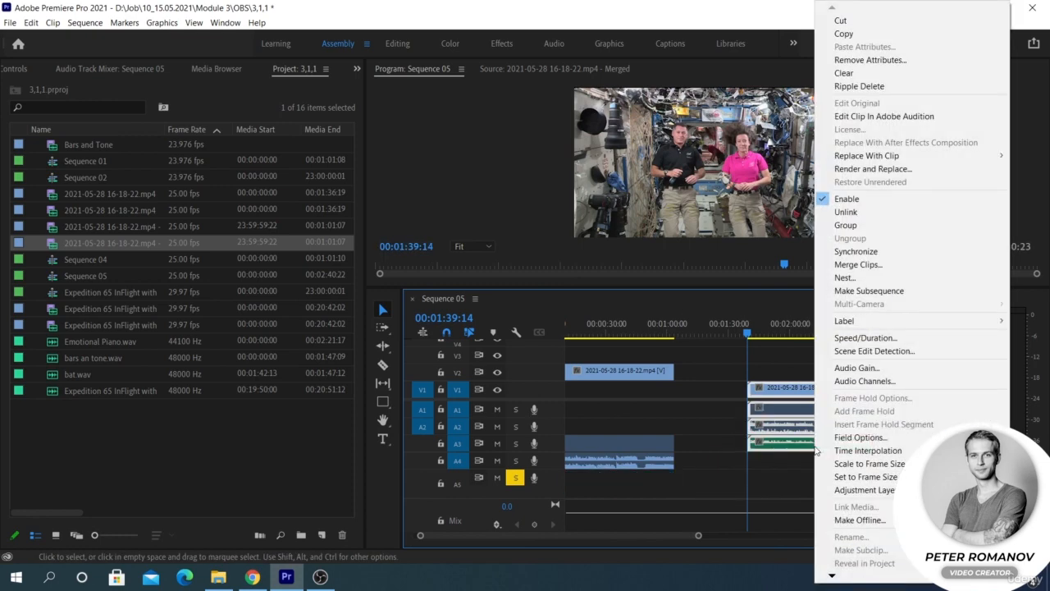
{"action": "left_click", "coordinate": [859, 252]}
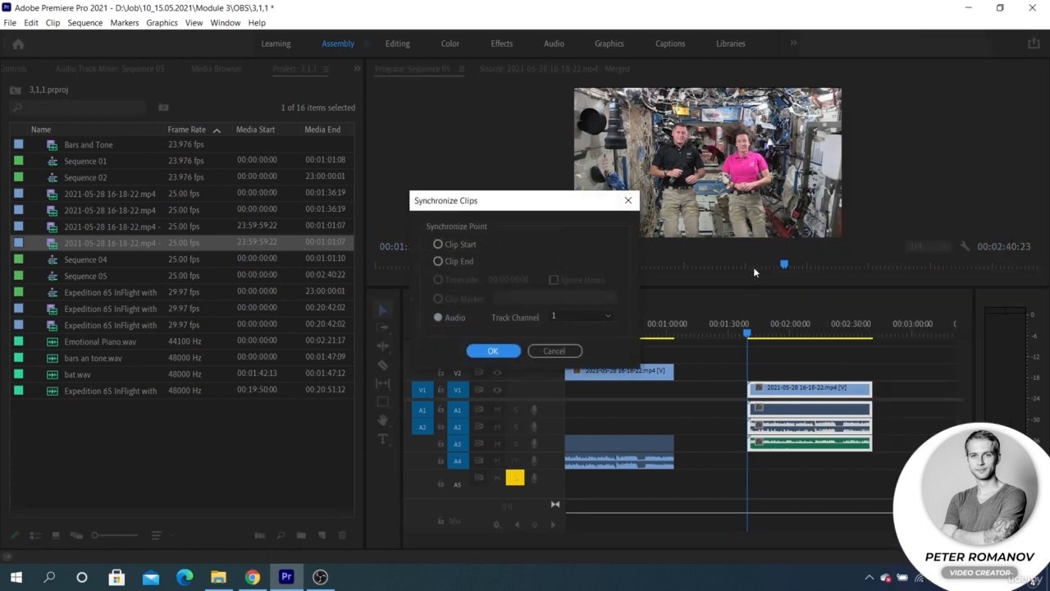
{"action": "left_click", "coordinate": [491, 350]}
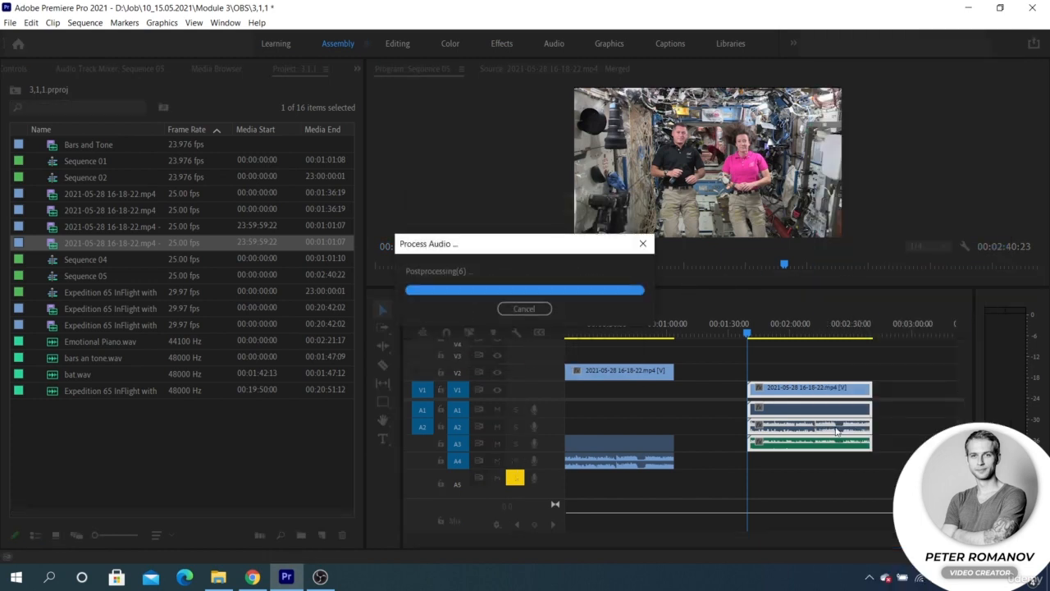
{"action": "left_click", "coordinate": [913, 424]}
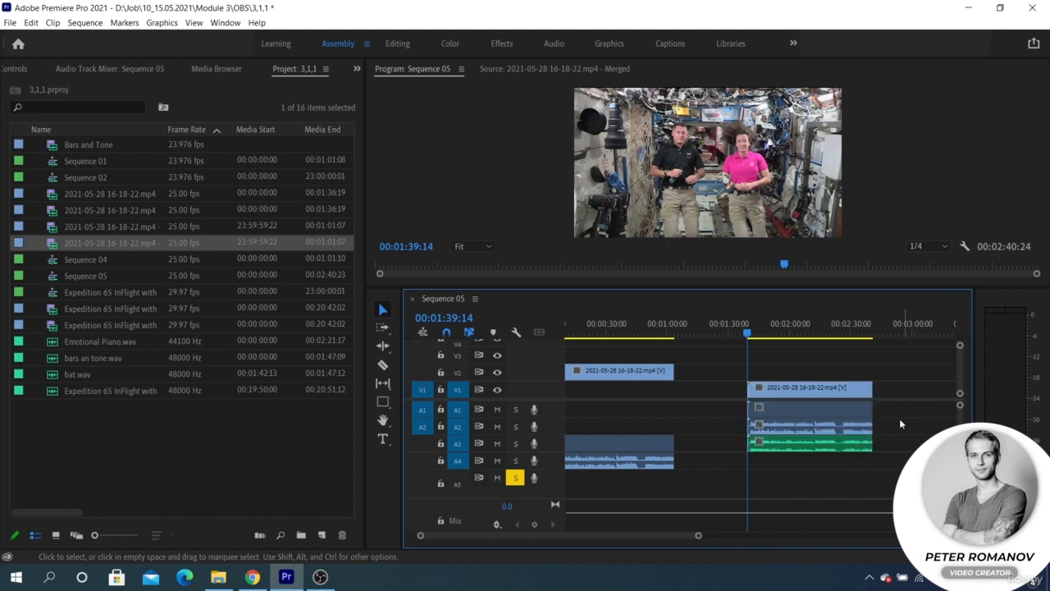
- Delete the camera clip's original audio with linked selection off, and move the separate audio up to A1
{"action": "left_click_drag", "start_coordinate": [891, 400], "coordinate": [819, 417]}
{"action": "left_click", "coordinate": [897, 419]}
{"action": "left_click", "coordinate": [469, 333]}
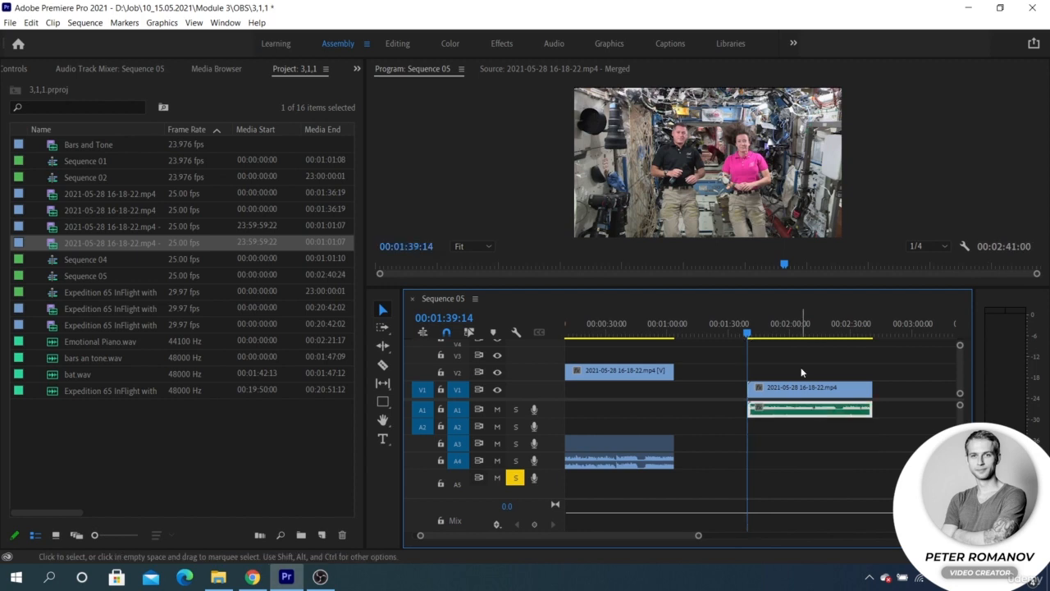
{"action": "left_click_drag", "start_coordinate": [802, 368], "coordinate": [824, 415]}
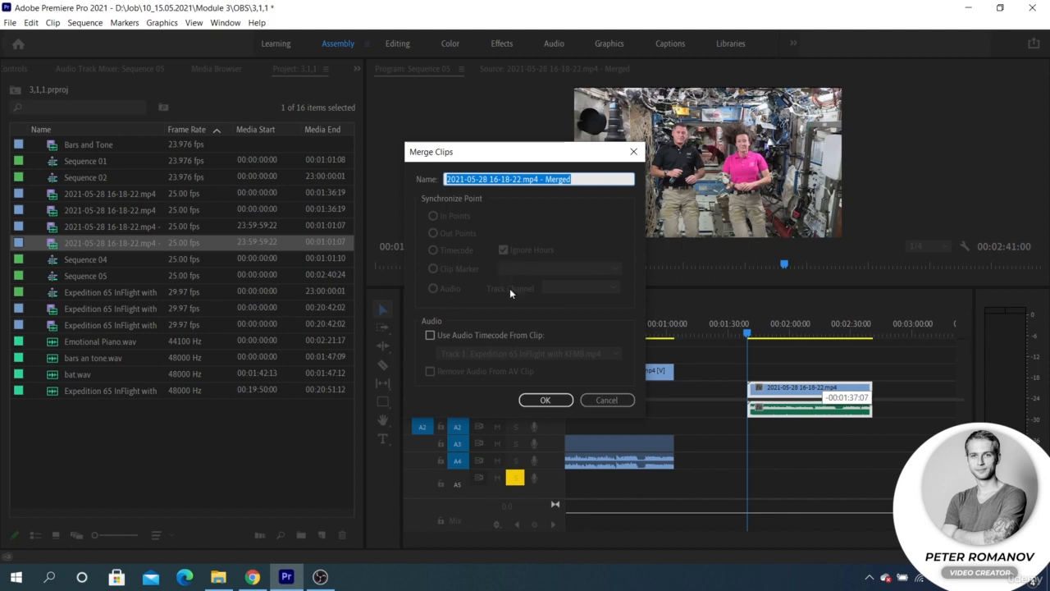
{"action": "left_click", "coordinate": [543, 401]}
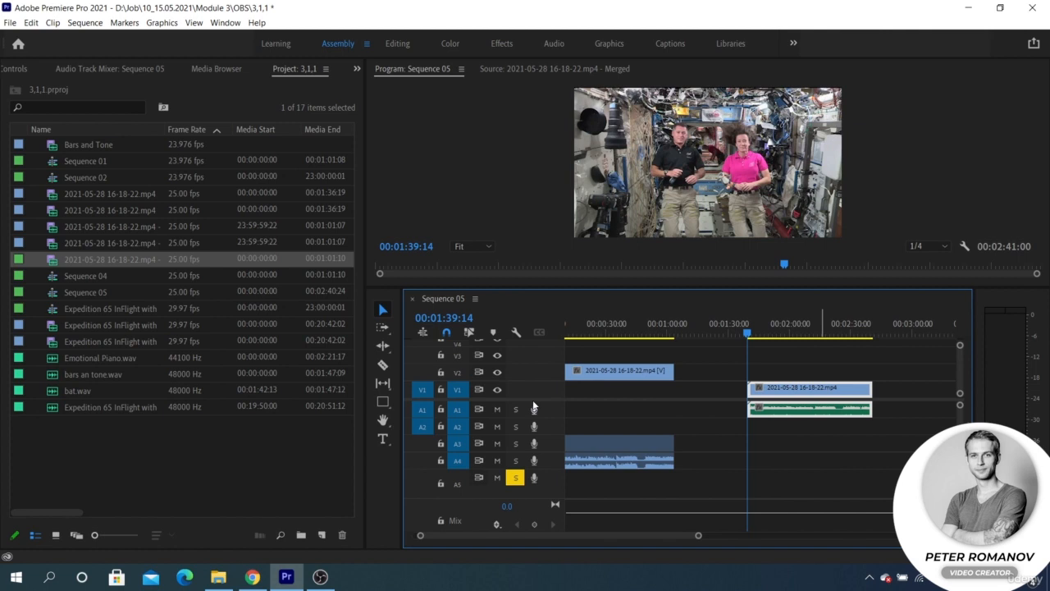
{"action": "double_click", "coordinate": [131, 260]}
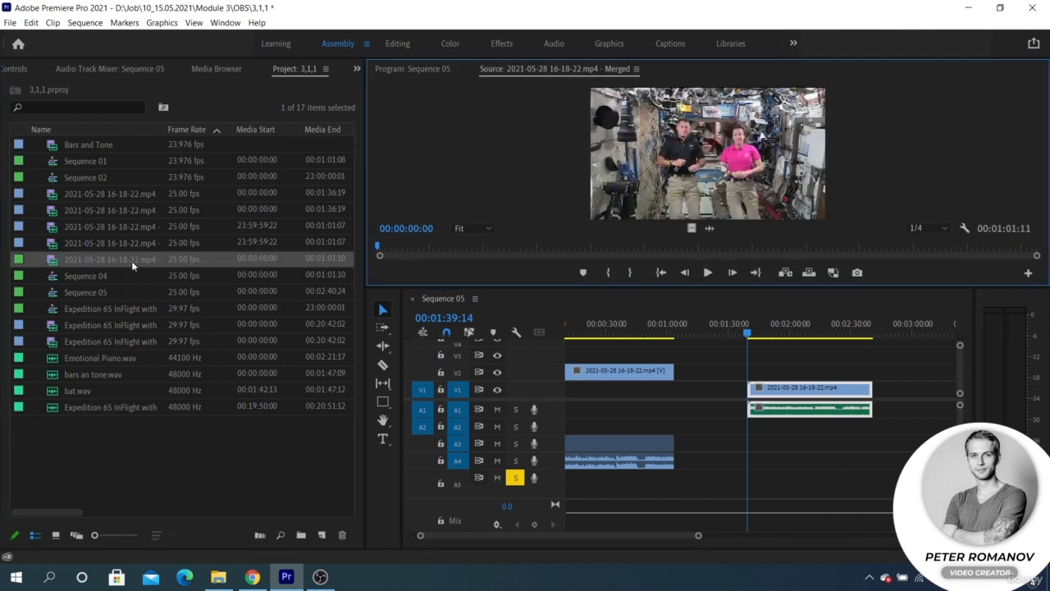
- Show the project items as thumbnails, select several video and audio clips together, and check which merging commands are available for them
{"action": "left_click", "coordinate": [55, 535]}
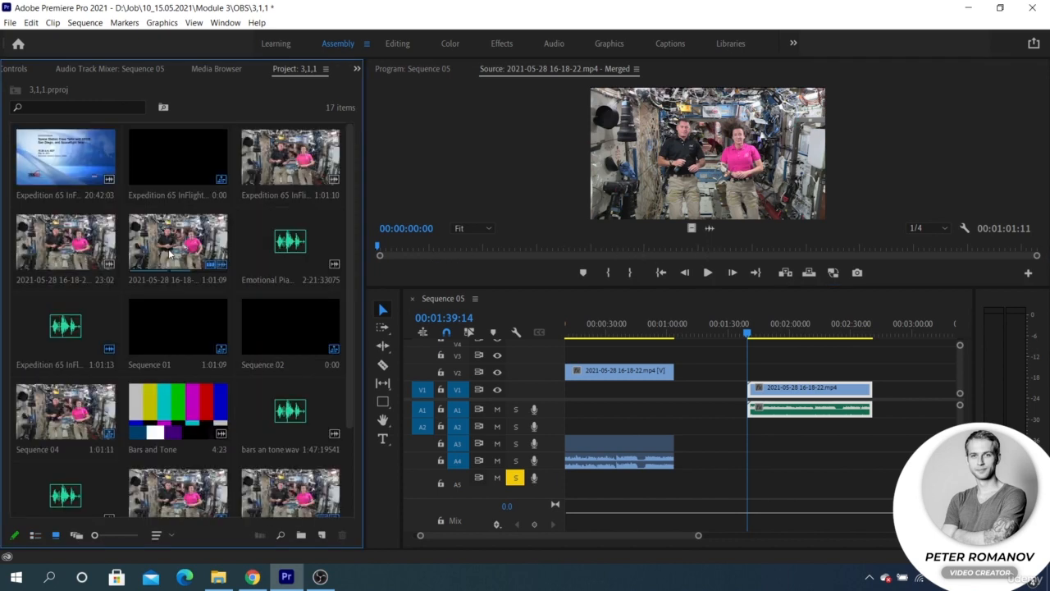
{"action": "left_click", "coordinate": [189, 235]}
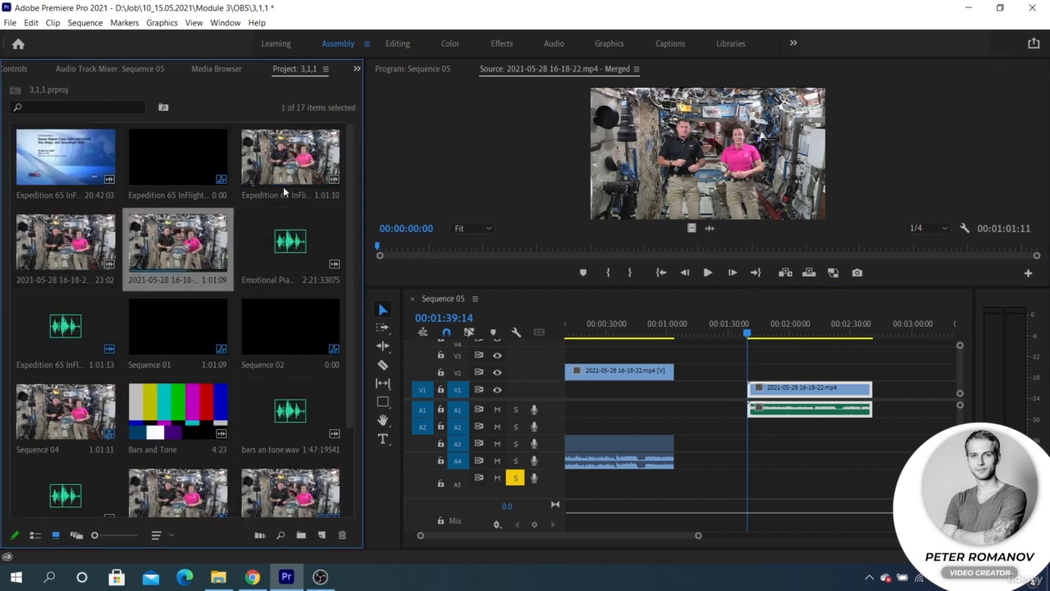
{"action": "left_click", "coordinate": [283, 187], "text": "shift"}
{"action": "left_click", "coordinate": [280, 251], "text": "shift"}
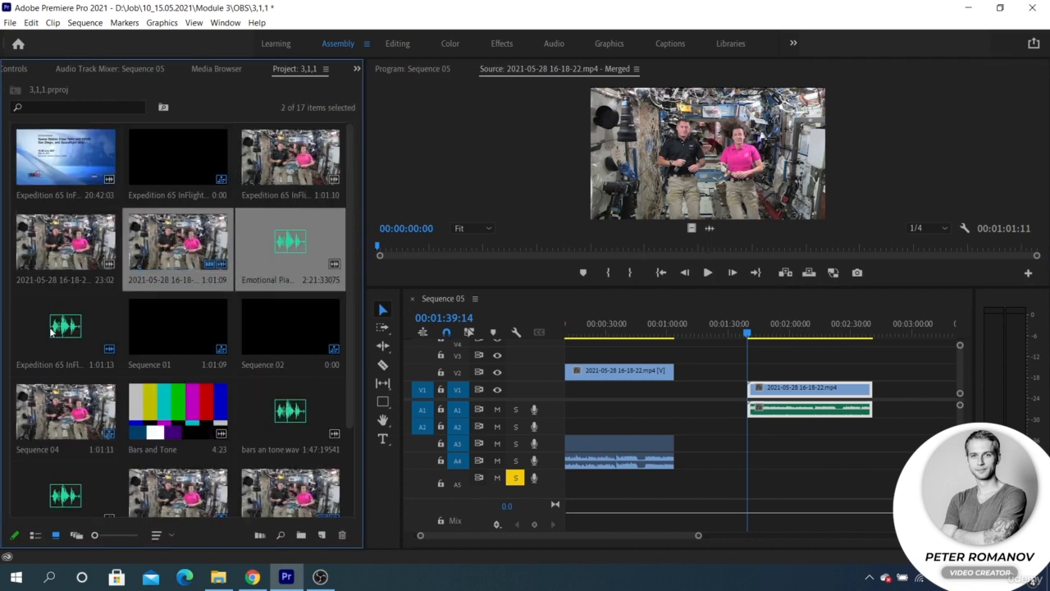
{"action": "left_click", "coordinate": [52, 329], "text": "shift"}
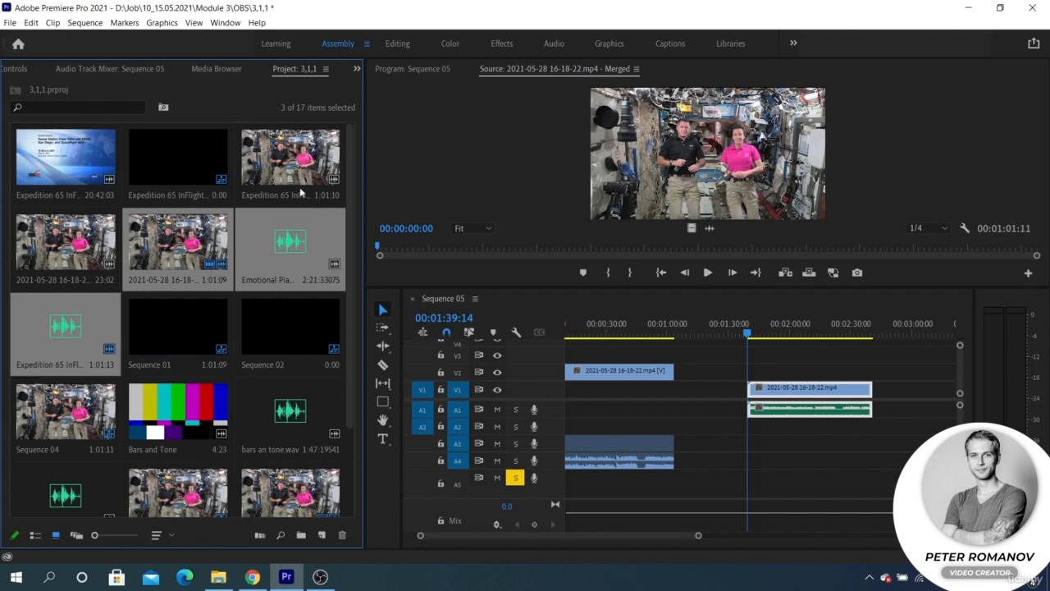
{"action": "left_click", "coordinate": [251, 154], "text": "ctrl"}
{"action": "scroll", "coordinate": [274, 254], "scroll_direction": "down", "scroll_amount": 1}
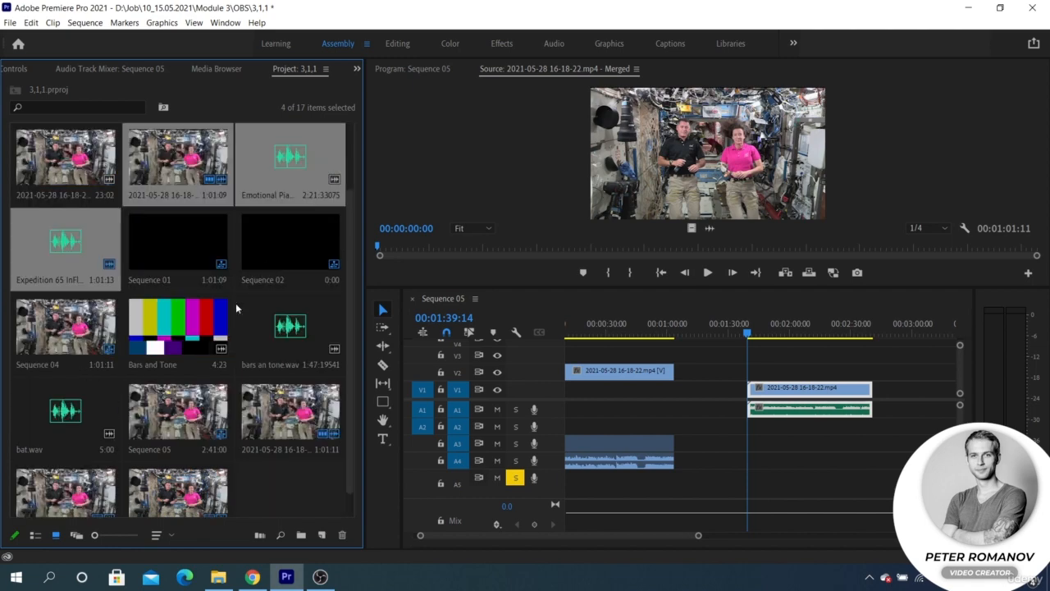
{"action": "right_click", "coordinate": [292, 181]}
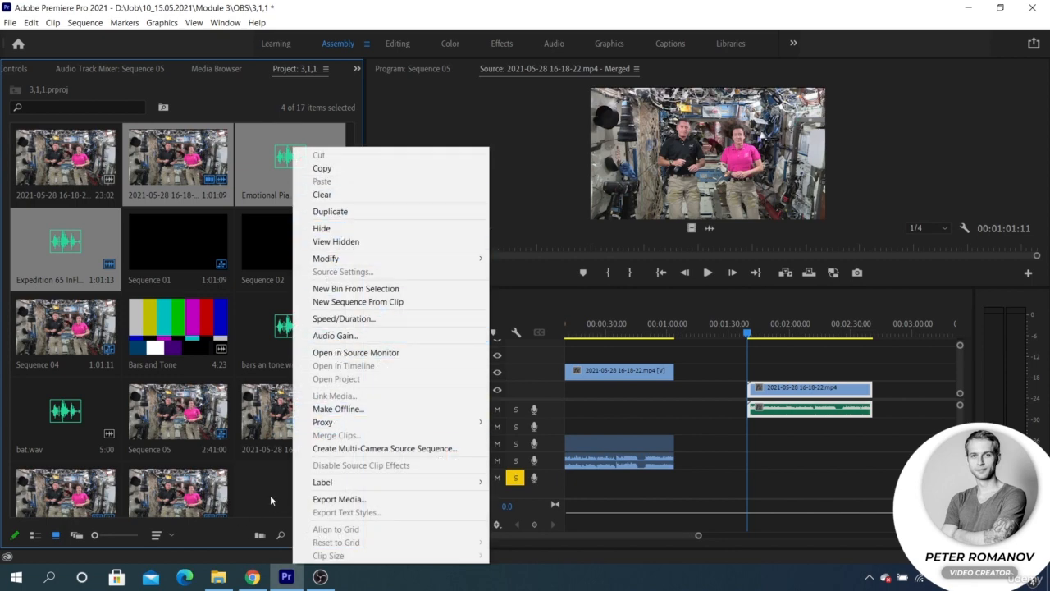
{"action": "left_click", "coordinate": [264, 263]}
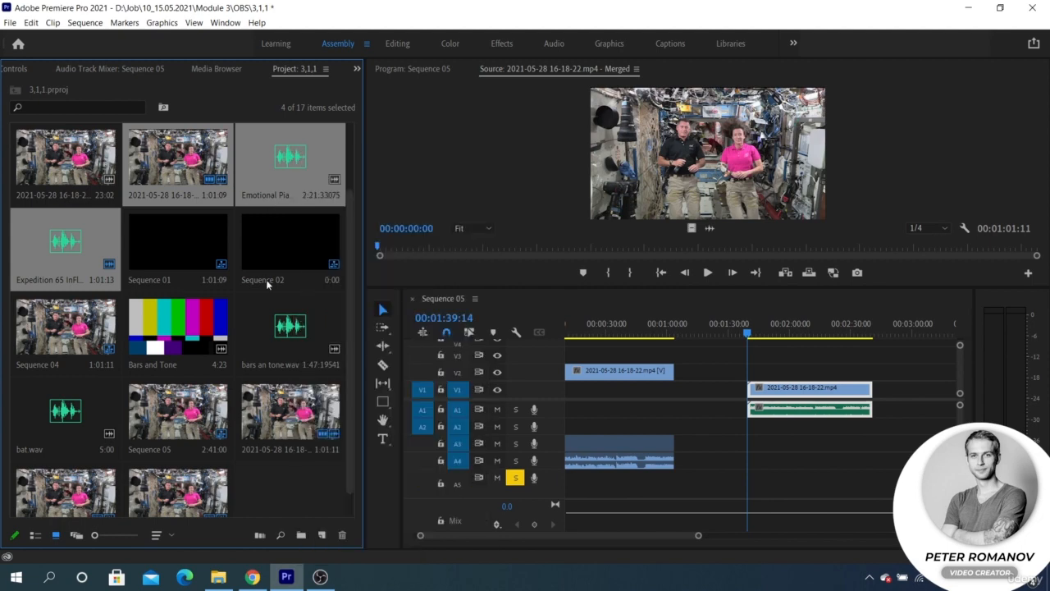
- Create a bin named Bin and move the two 2021-05-28 videos, the Expedition 65 video and audio, and Emotional Piano into it
{"action": "left_click", "coordinate": [301, 535]}
{"action": "key", "text": "Return"}
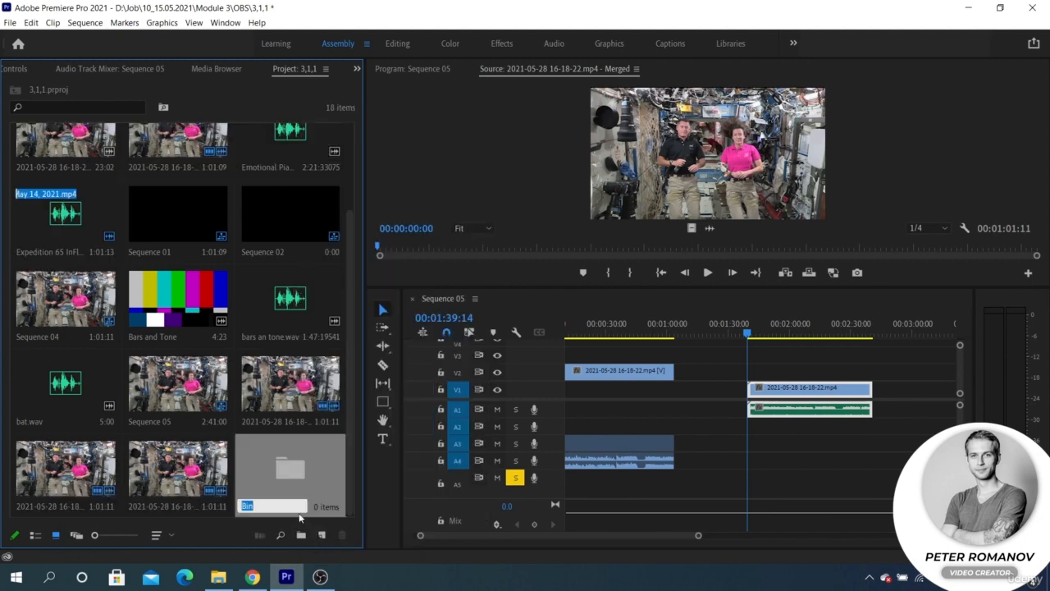
{"action": "left_click", "coordinate": [69, 242]}
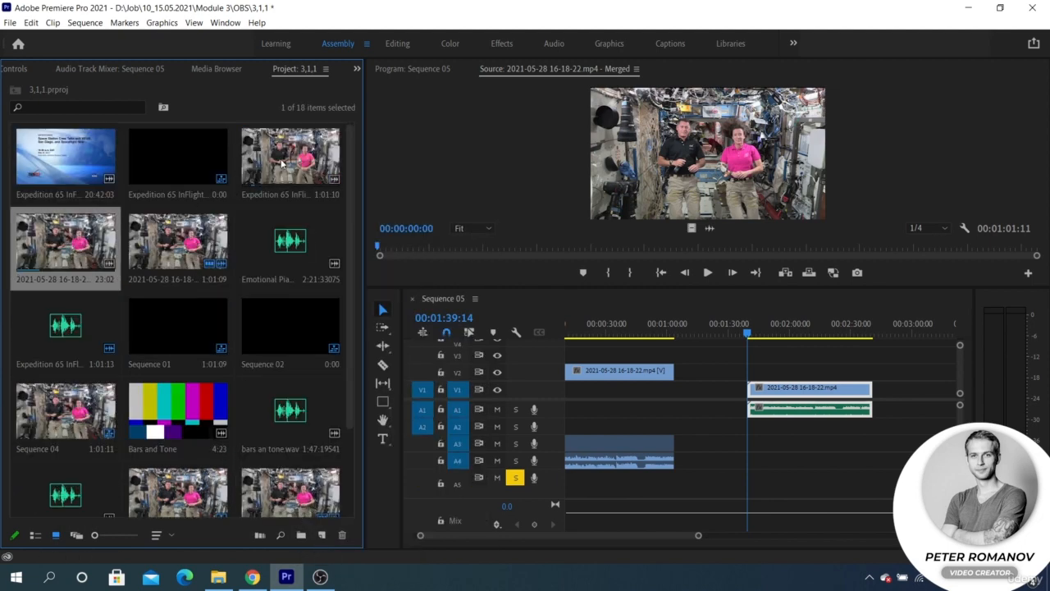
{"action": "left_click", "coordinate": [257, 181], "text": "ctrl"}
{"action": "left_click", "coordinate": [175, 233], "text": "ctrl"}
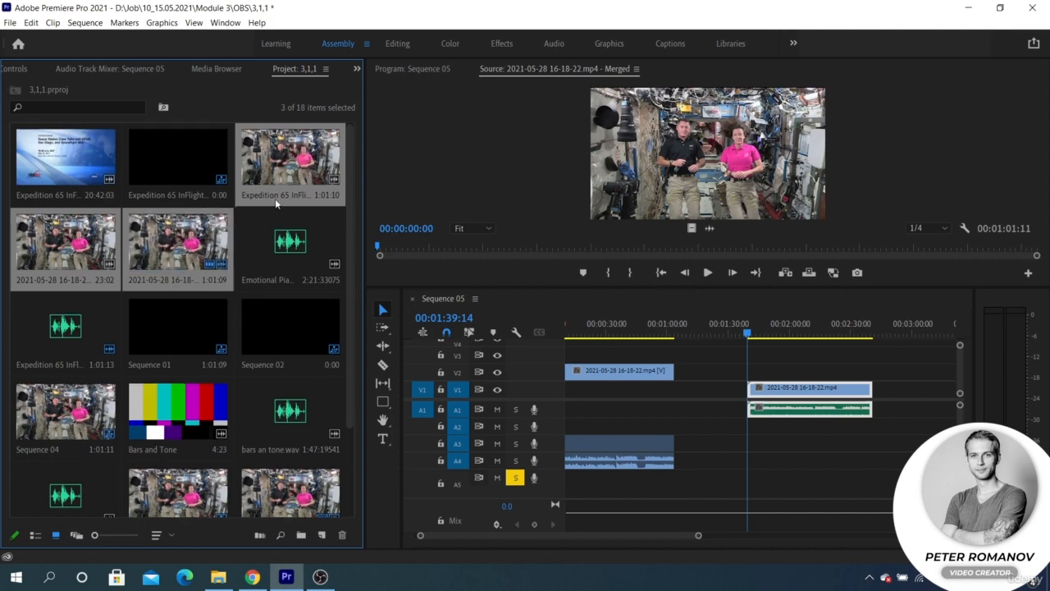
{"action": "left_click", "coordinate": [43, 328], "text": "ctrl"}
{"action": "left_click", "coordinate": [292, 243], "text": "ctrl"}
{"action": "scroll", "coordinate": [290, 325], "scroll_direction": "down", "scroll_amount": 2}
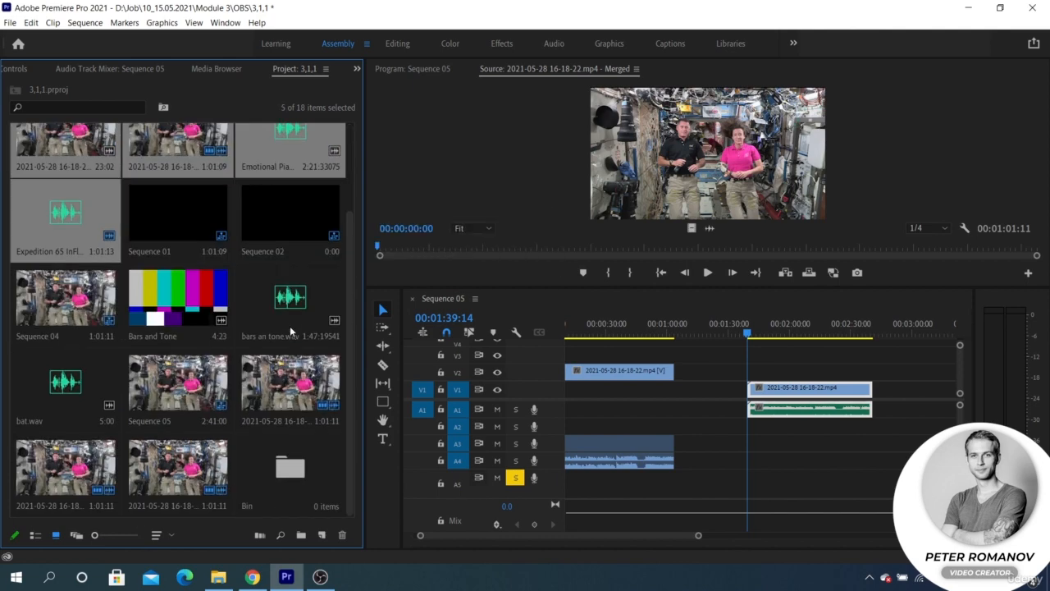
{"action": "left_click_drag", "start_coordinate": [287, 471], "coordinate": [287, 470]}
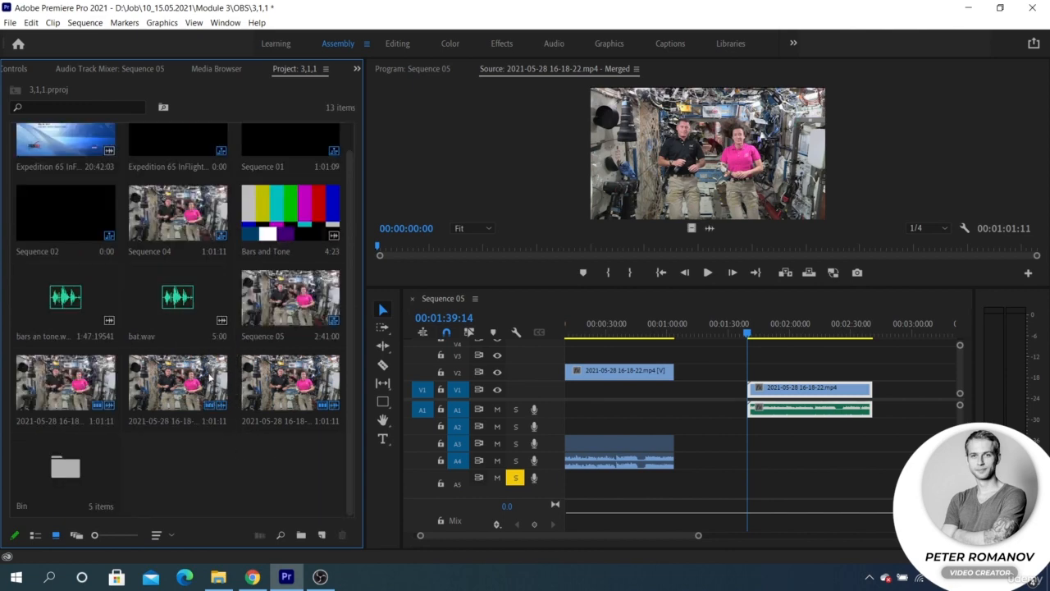
- Create a multi-camera source sequence from all five clips in the Bin, synchronized by audio, moving the source clips to a Processed Clips bin
{"action": "double_click", "coordinate": [61, 439]}
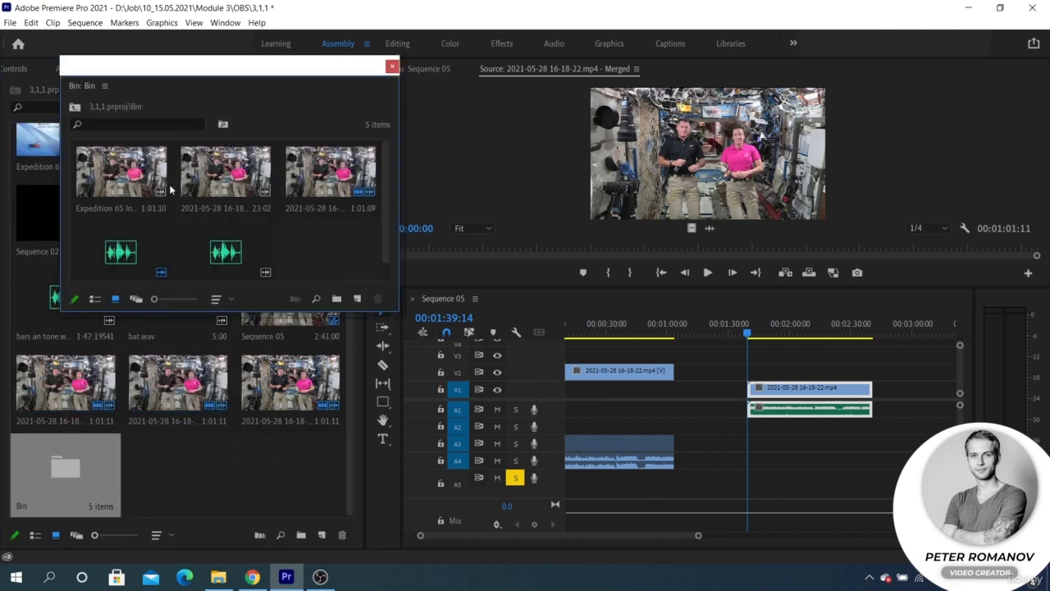
{"action": "left_click", "coordinate": [137, 182]}
{"action": "left_click", "coordinate": [228, 243], "text": "shift"}
{"action": "right_click", "coordinate": [228, 243]}
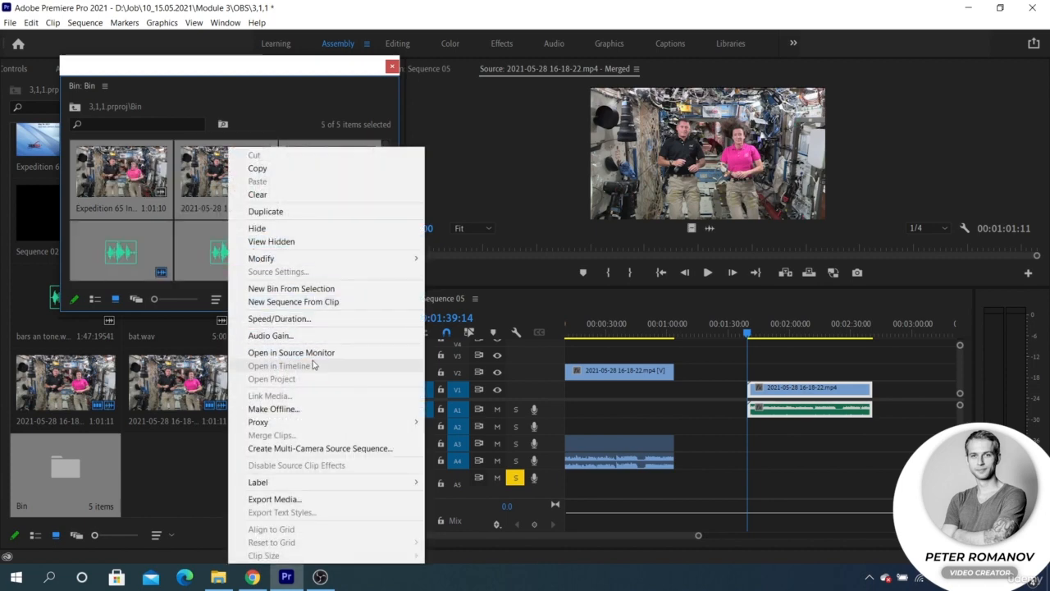
{"action": "left_click", "coordinate": [317, 448]}
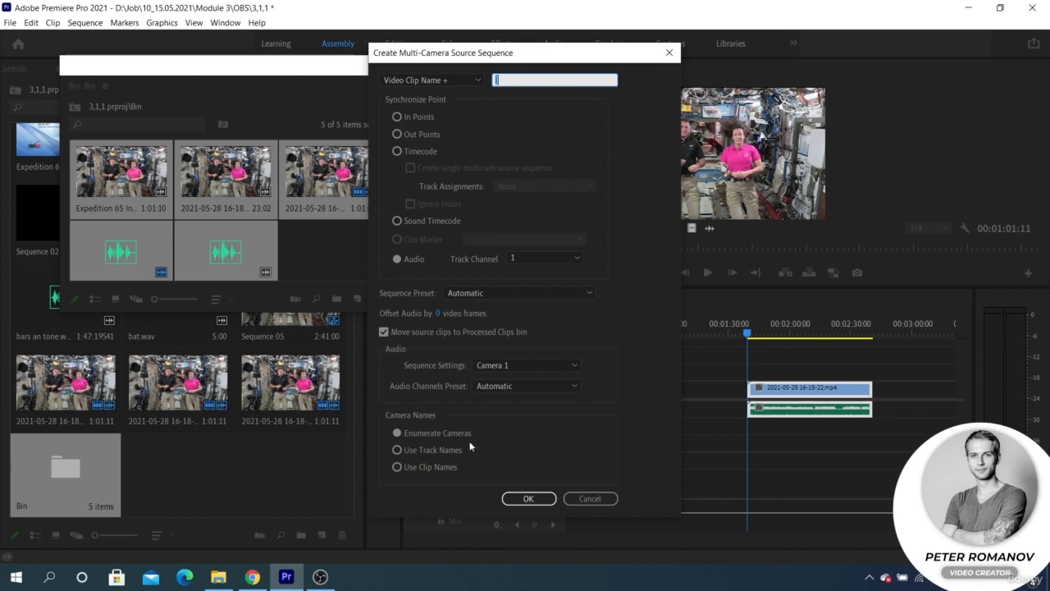
{"action": "left_click", "coordinate": [519, 496]}
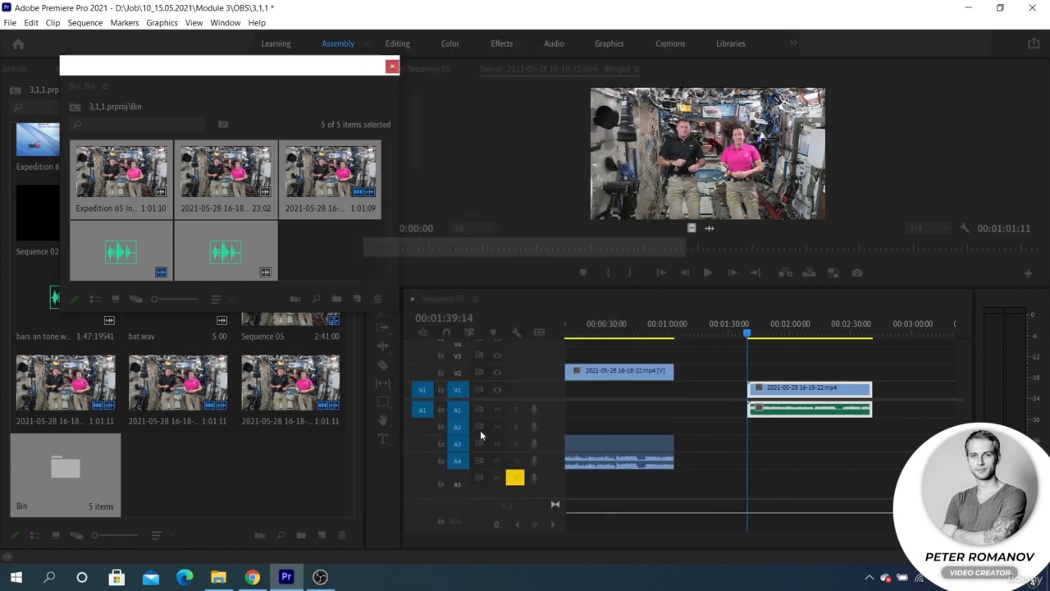
{"action": "left_click", "coordinate": [645, 307]}
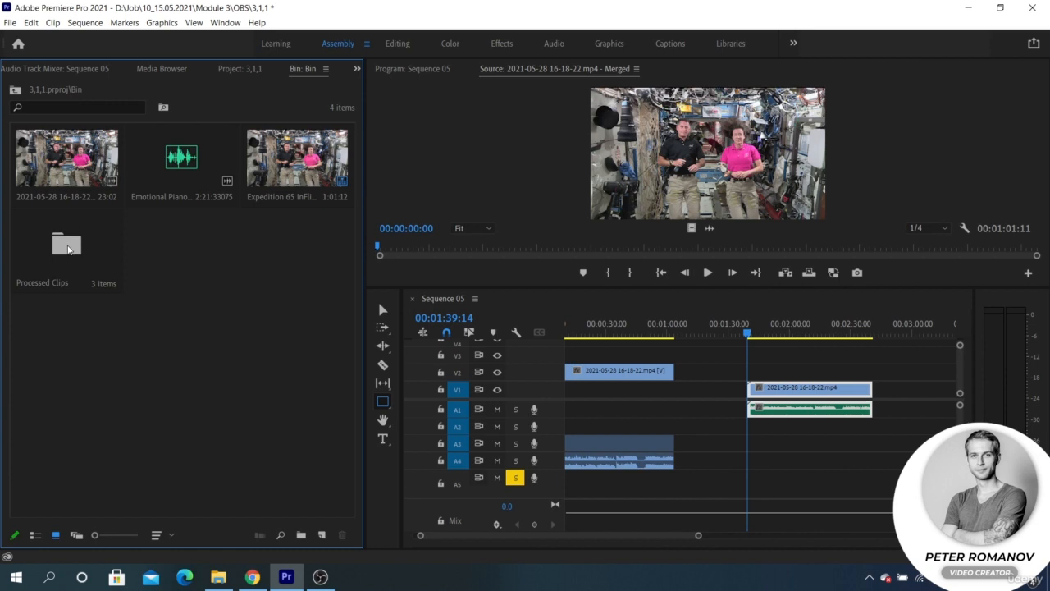
- Open the Expedition 65 multi-camera source sequence from the Bin in the Source monitor
{"action": "key", "text": "ctrl+s"}
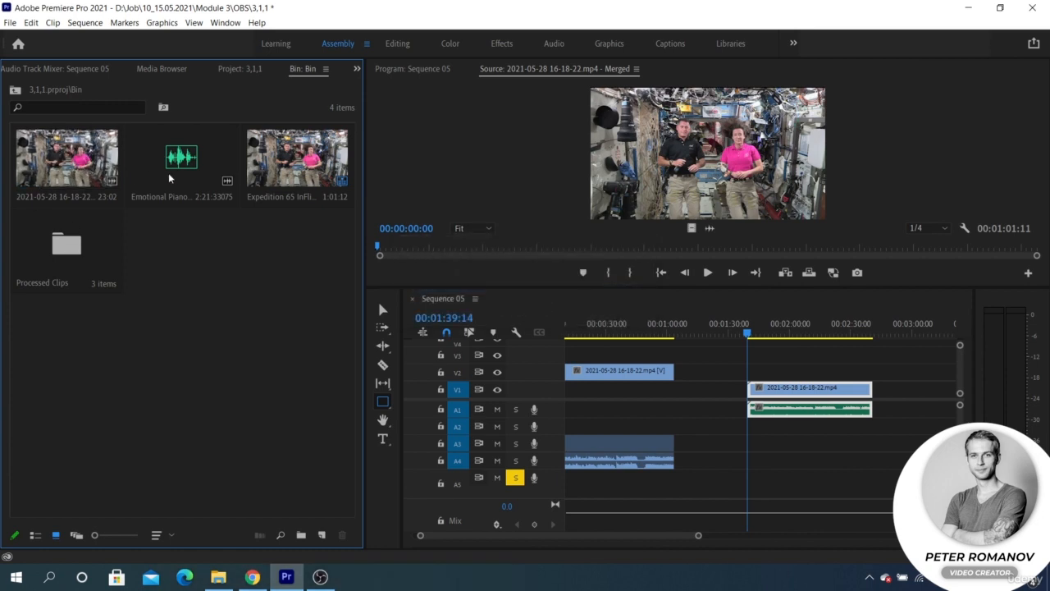
{"action": "left_click", "coordinate": [58, 171]}
{"action": "left_click", "coordinate": [278, 168]}
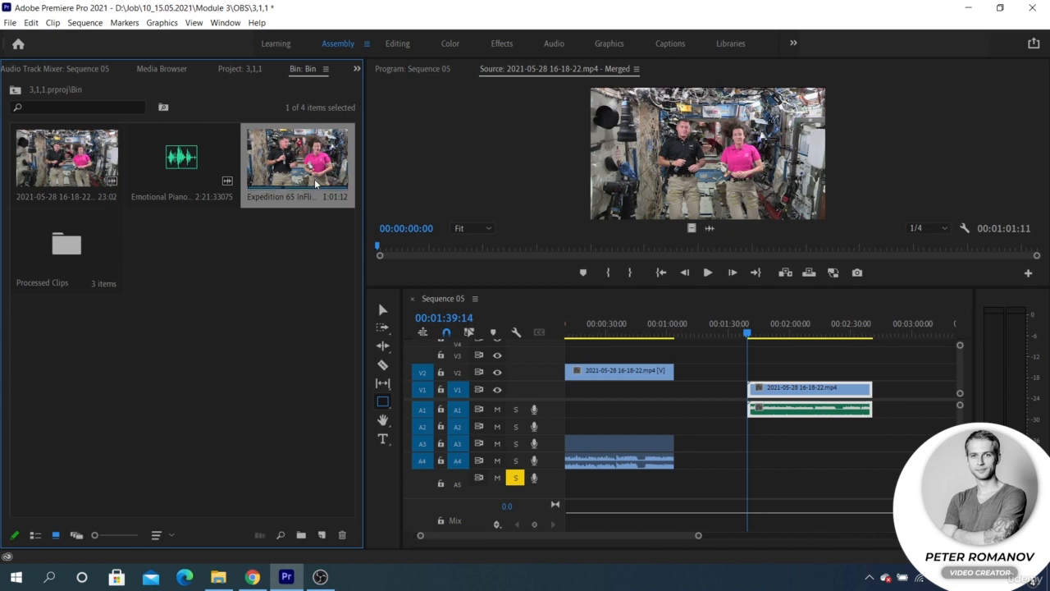
{"action": "double_click", "coordinate": [310, 171]}
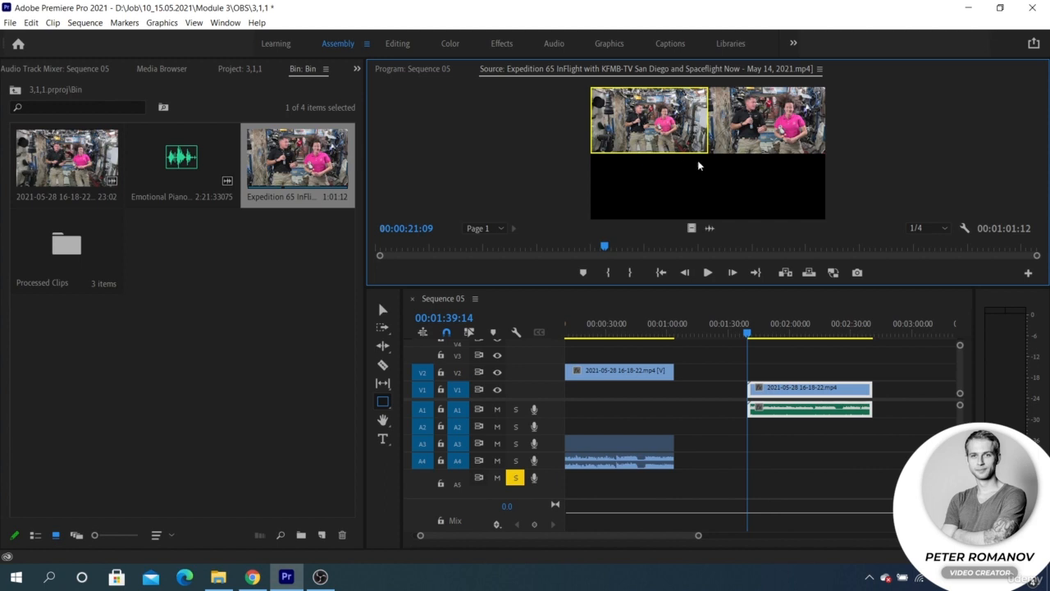
- Try the Expedition 65 multi-camera sequence as individual clips after the existing clip in Sequence 05, and delete those clips
{"action": "left_click_drag", "start_coordinate": [344, 159], "coordinate": [938, 400]}
{"action": "scroll", "coordinate": [894, 390], "scroll_direction": "down", "scroll_amount": 9}
{"action": "scroll", "coordinate": [845, 384], "scroll_direction": "up", "scroll_amount": 1}
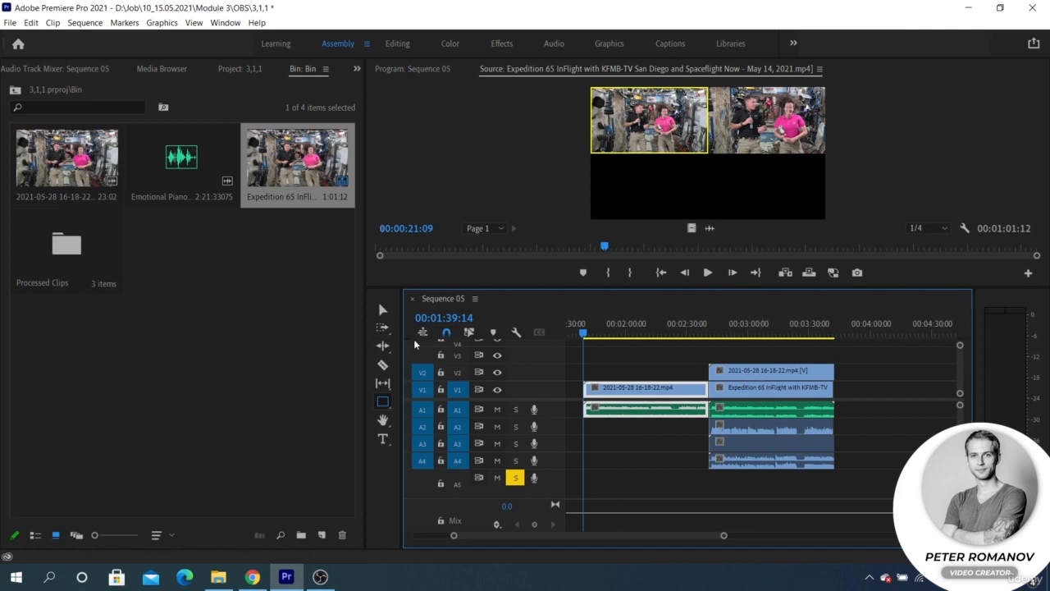
{"action": "key", "text": "Delete"}
{"action": "left_click", "coordinate": [160, 321]}
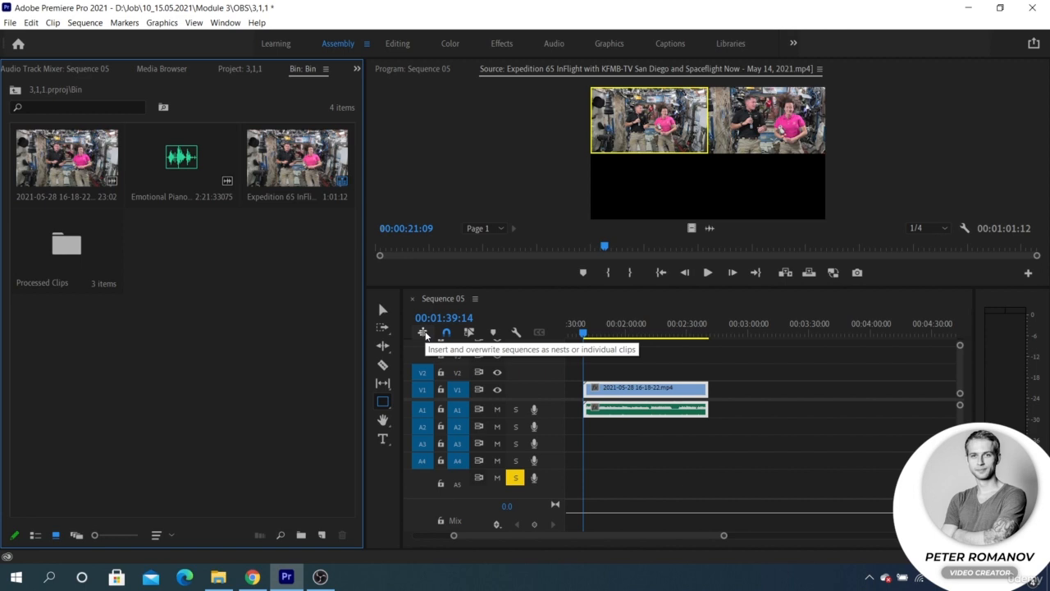
- Turn on inserting sequences as nests, place the Expedition 65 multi-camera sequence as one nested clip in Sequence 05, and delete it
{"action": "left_click", "coordinate": [287, 170]}
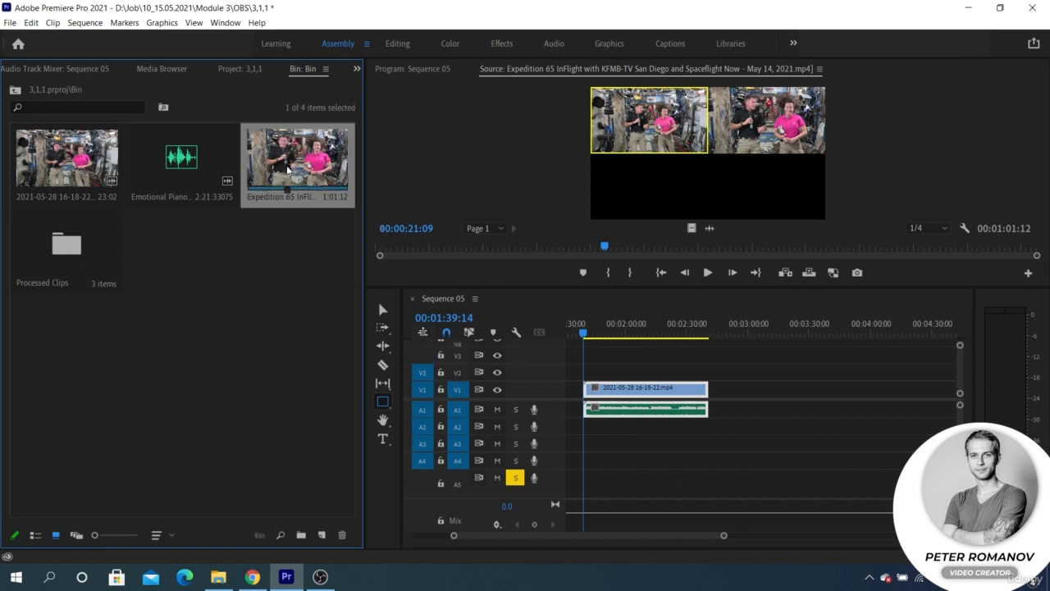
{"action": "left_click", "coordinate": [423, 332]}
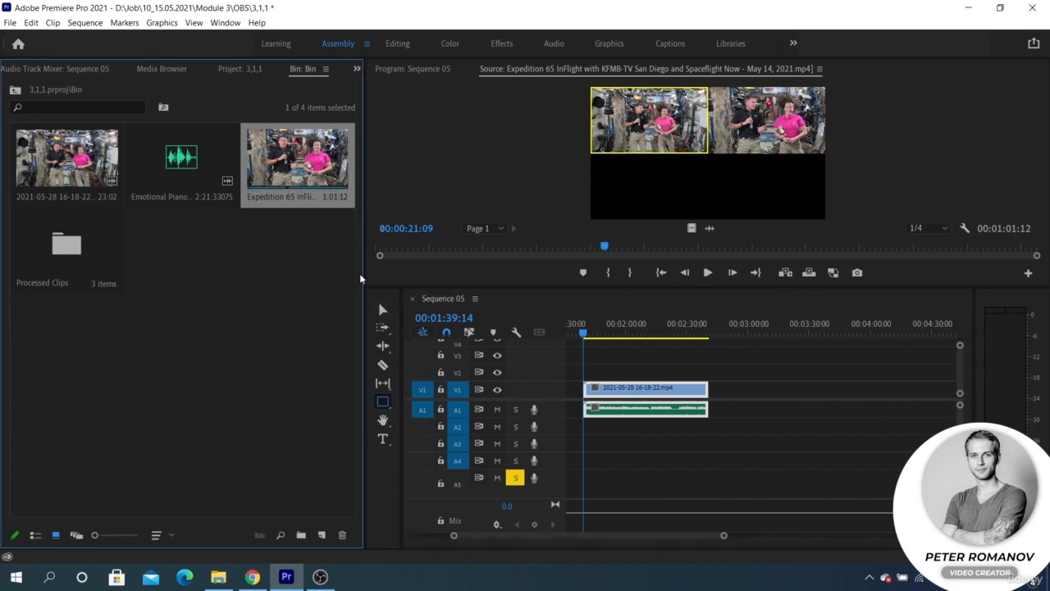
{"action": "left_click_drag", "start_coordinate": [311, 182], "coordinate": [786, 420]}
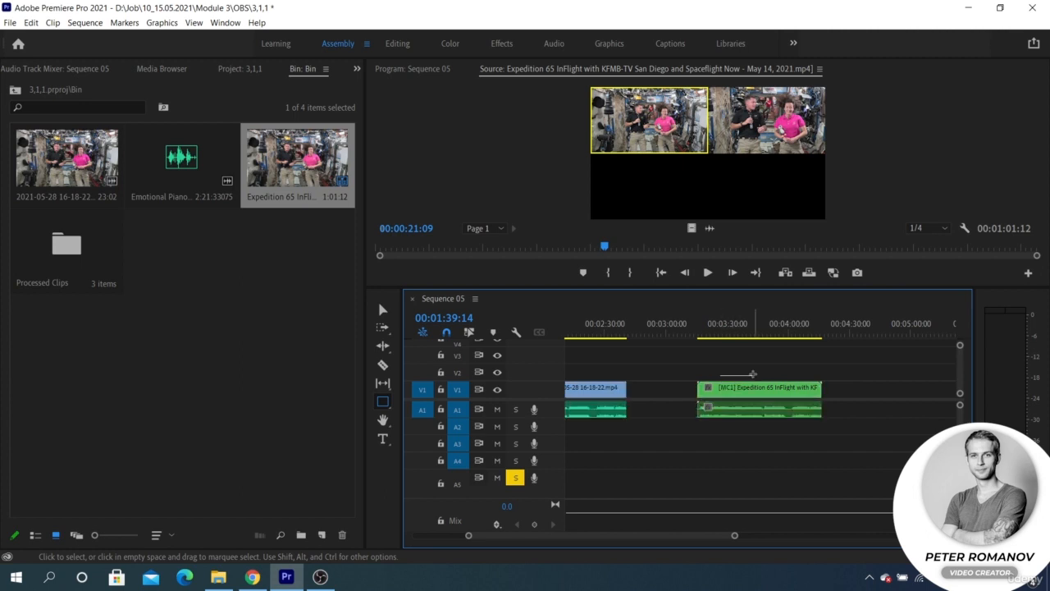
{"action": "left_click", "coordinate": [741, 379]}
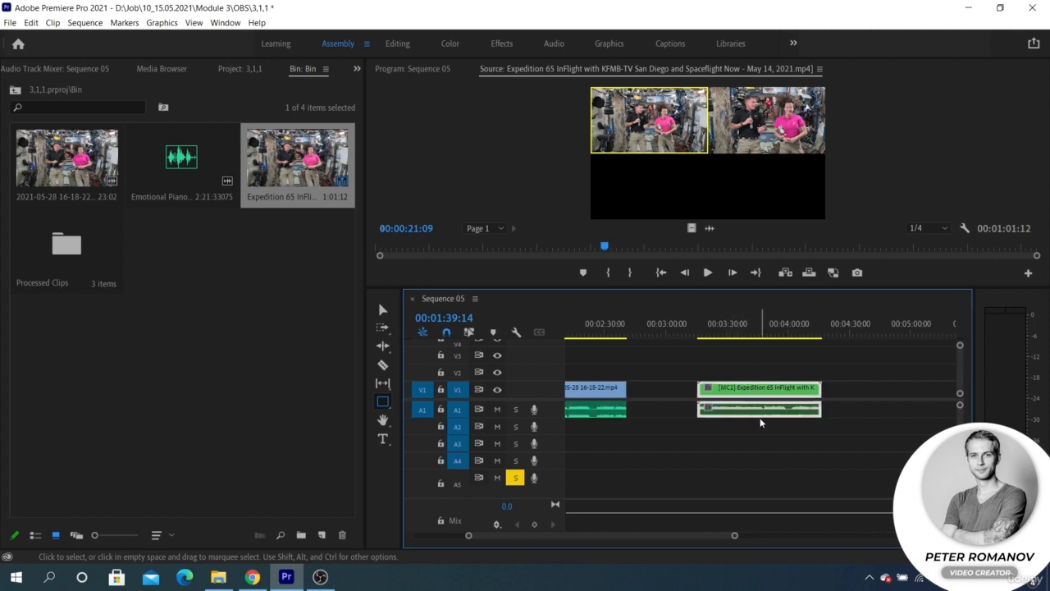
{"action": "key", "text": "Delete"}
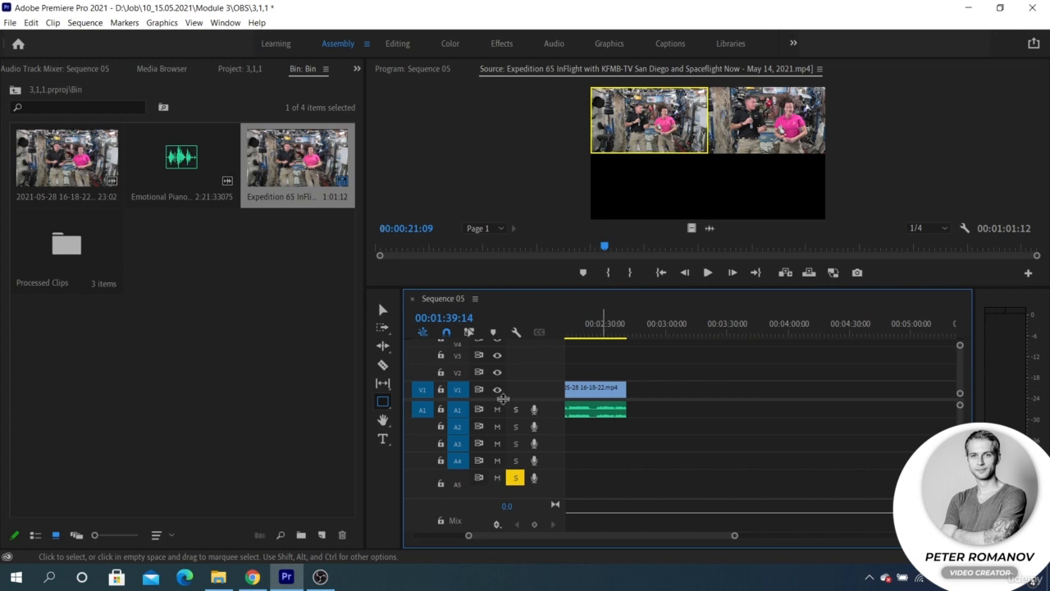
- Turn off inserting sequences as nests, try placing the multi-camera sequence as individual clips, and undo the placement
{"action": "left_click", "coordinate": [422, 332]}
{"action": "left_click_drag", "start_coordinate": [306, 164], "coordinate": [731, 416]}
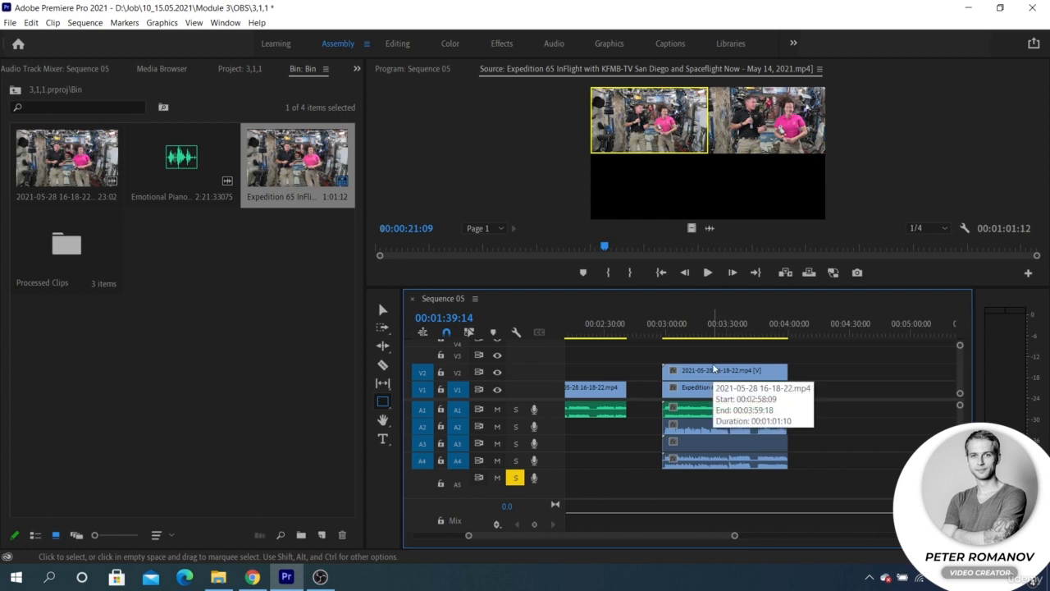
{"action": "key", "text": "ctrl+z"}
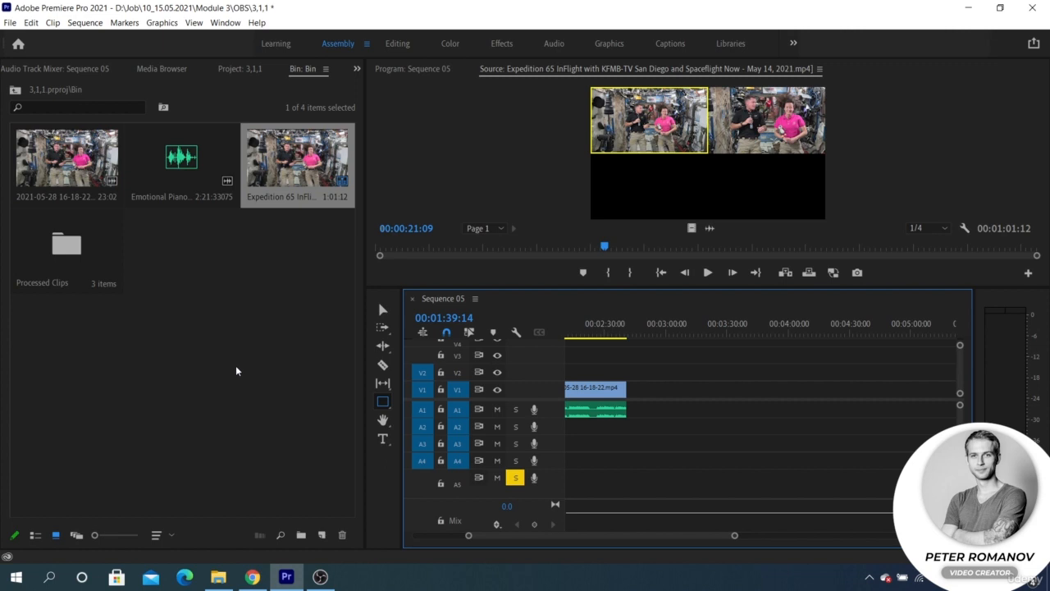
- Place the 2021-05-28 video, the Emotional Piano audio and the Expedition 65 multi-camera sequence together after the existing clip in Sequence 05
{"action": "left_click", "coordinate": [295, 161]}
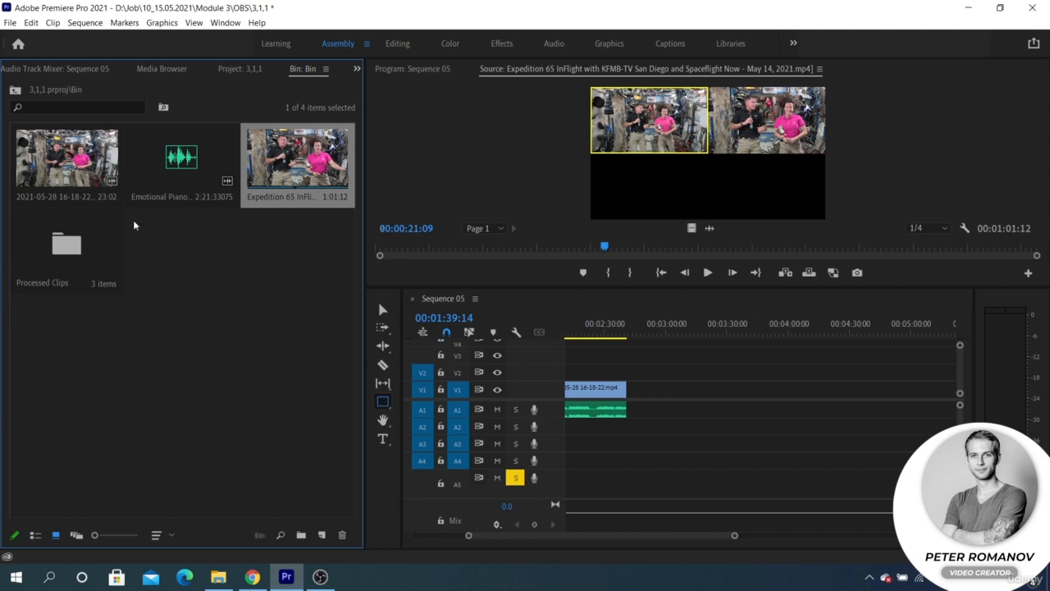
{"action": "left_click", "coordinate": [86, 171], "text": "shift"}
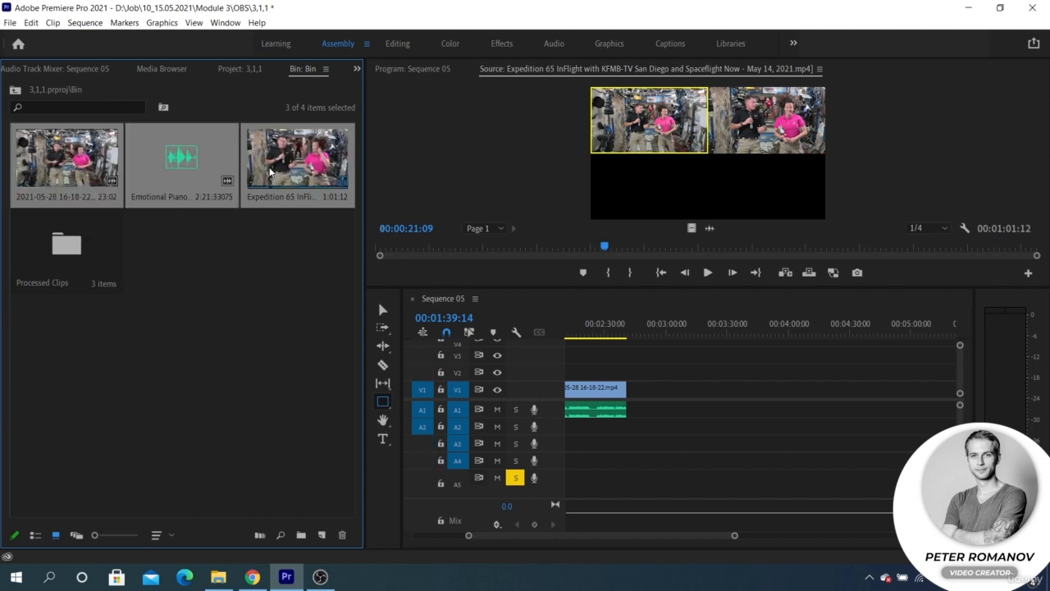
{"action": "left_click_drag", "start_coordinate": [270, 170], "coordinate": [696, 393]}
{"action": "key", "text": "minus"}
{"action": "key", "text": "minus"}
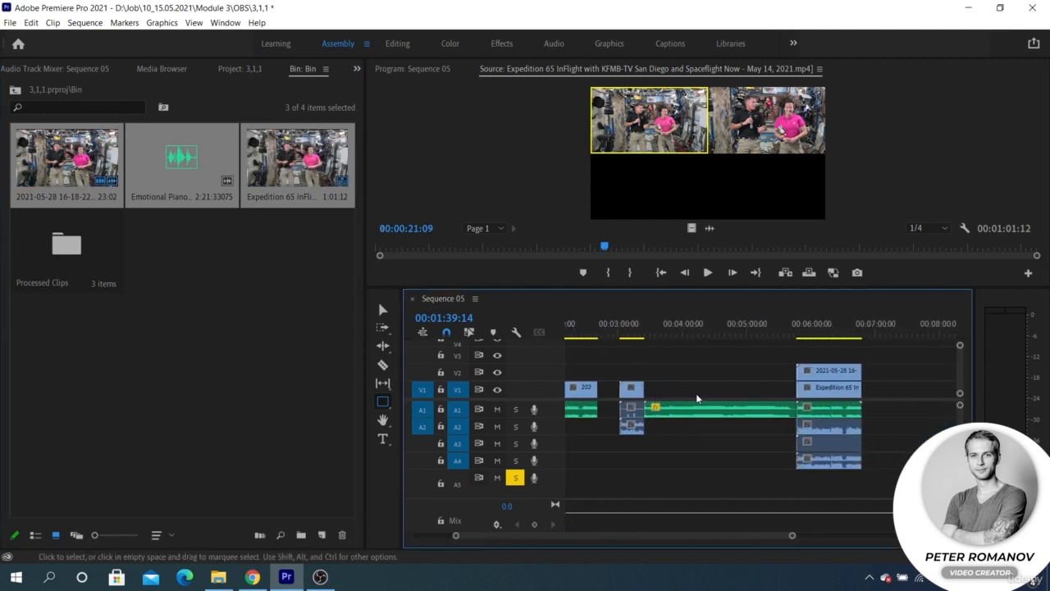
{"action": "scroll", "coordinate": [696, 393], "scroll_direction": "up", "scroll_amount": 1}
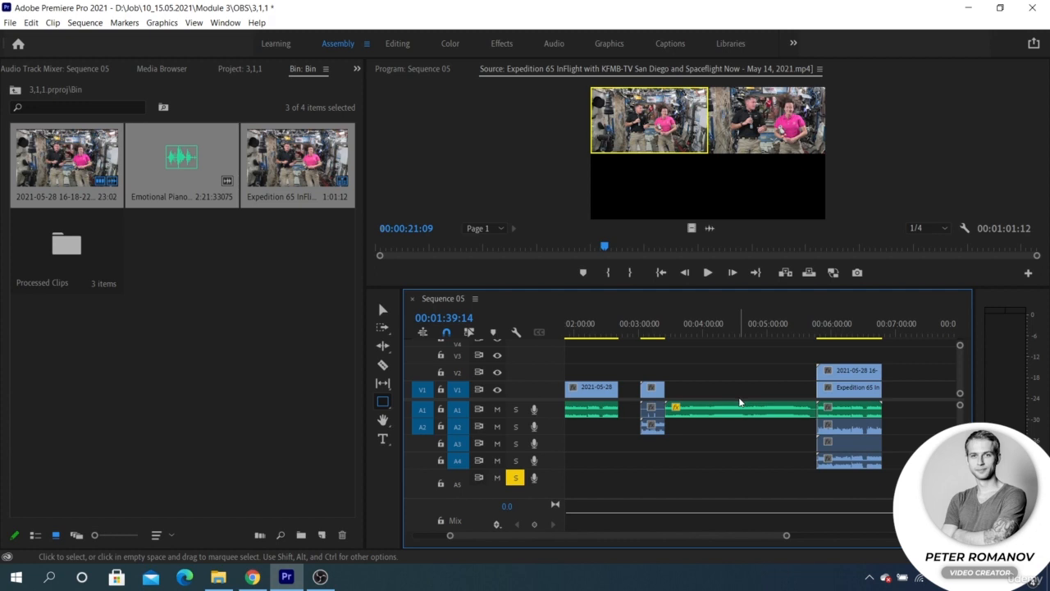
- Delete the short 2021-05-28 clip before Emotional Piano with its audio, and the multi-camera clips' audio on A2 to A4
{"action": "left_click_drag", "start_coordinate": [903, 470], "coordinate": [653, 427]}
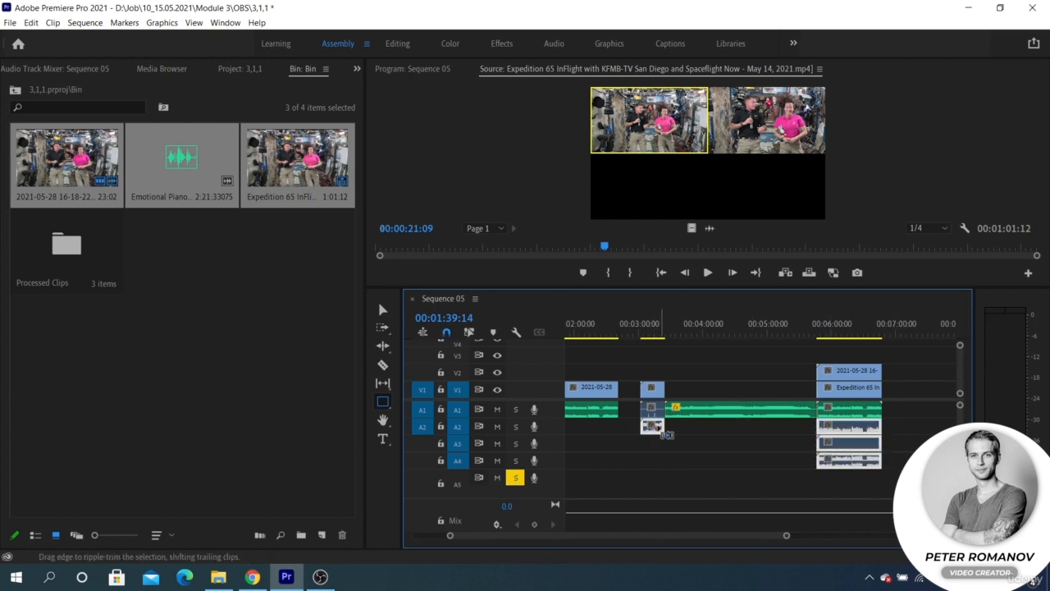
{"action": "left_click", "coordinate": [653, 424]}
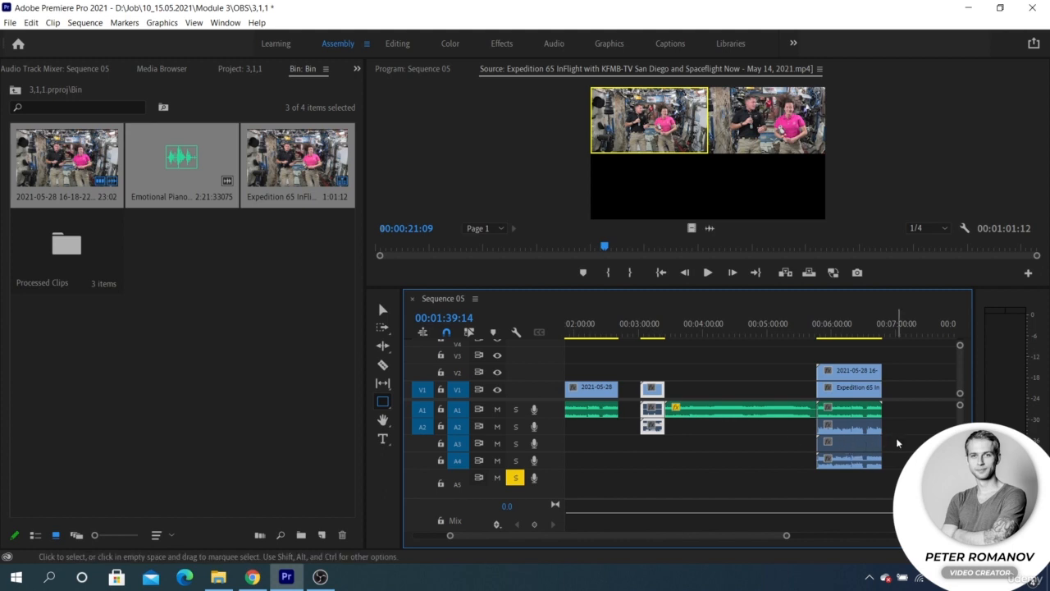
{"action": "left_click_drag", "start_coordinate": [896, 431], "coordinate": [843, 465]}
{"action": "key", "text": "Delete"}
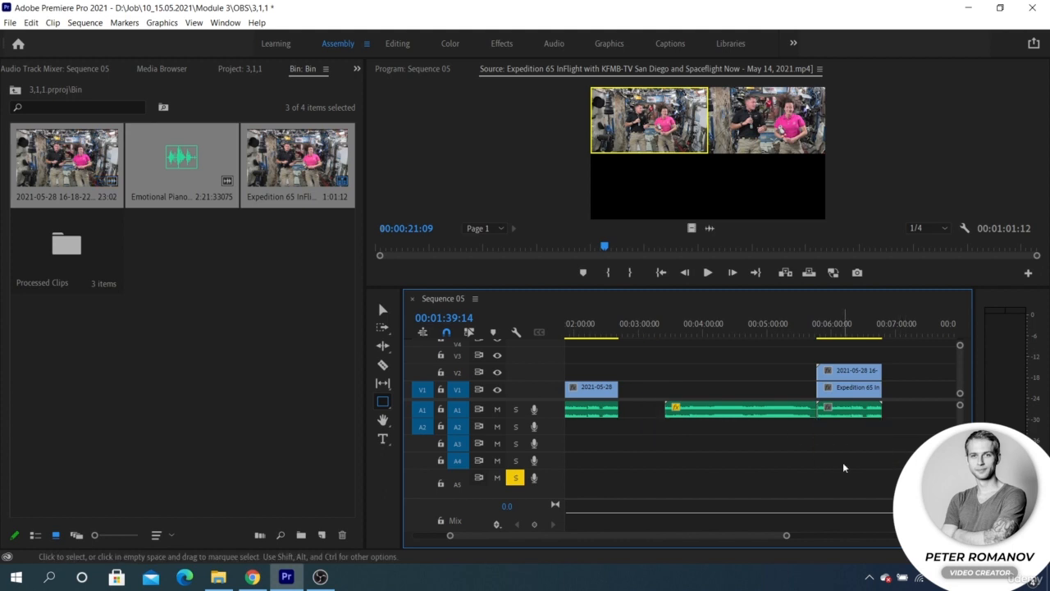